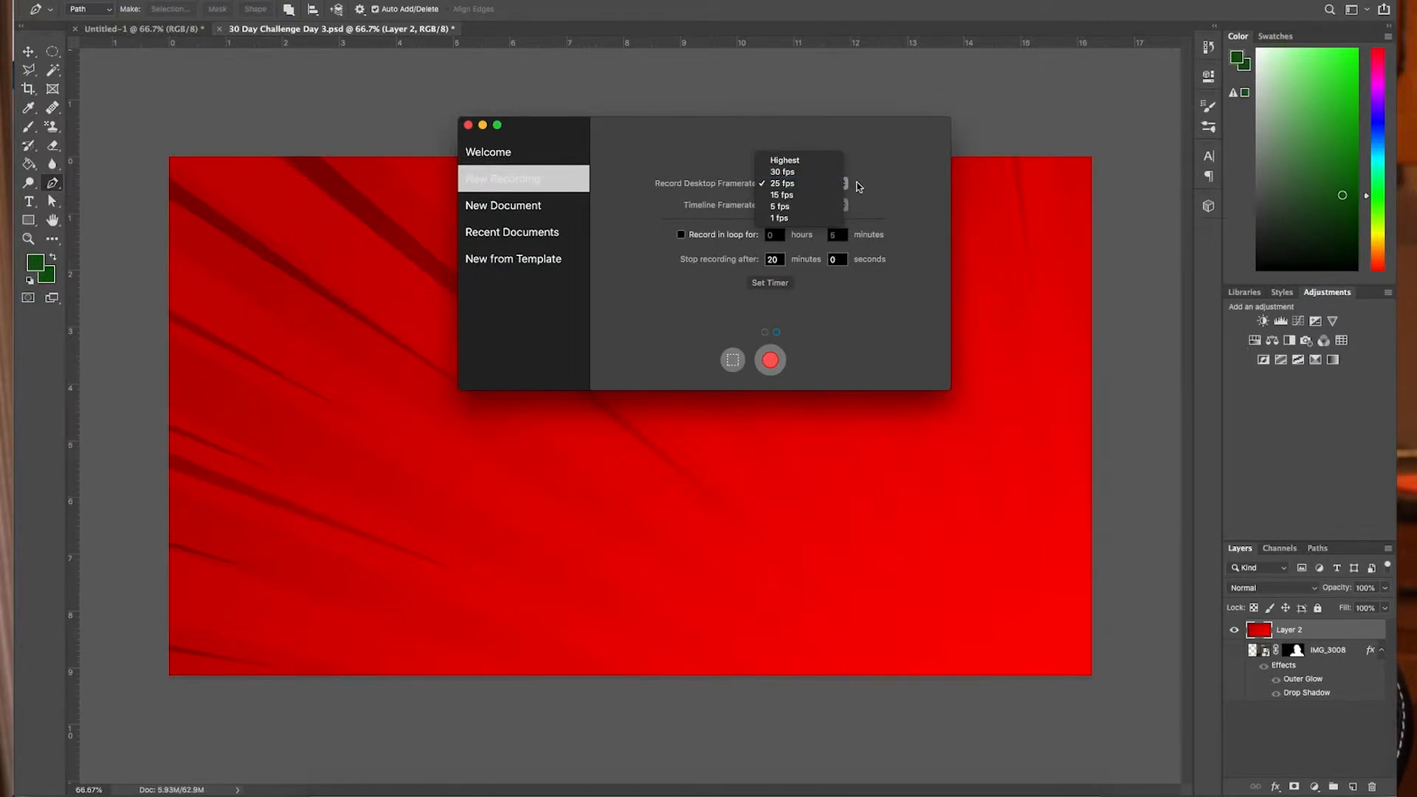
Keep the desktop and timeline framerates at 25 fps and start a new screen recording
{"action": "left_click", "coordinate": [859, 187]}
{"action": "left_click", "coordinate": [844, 208]}
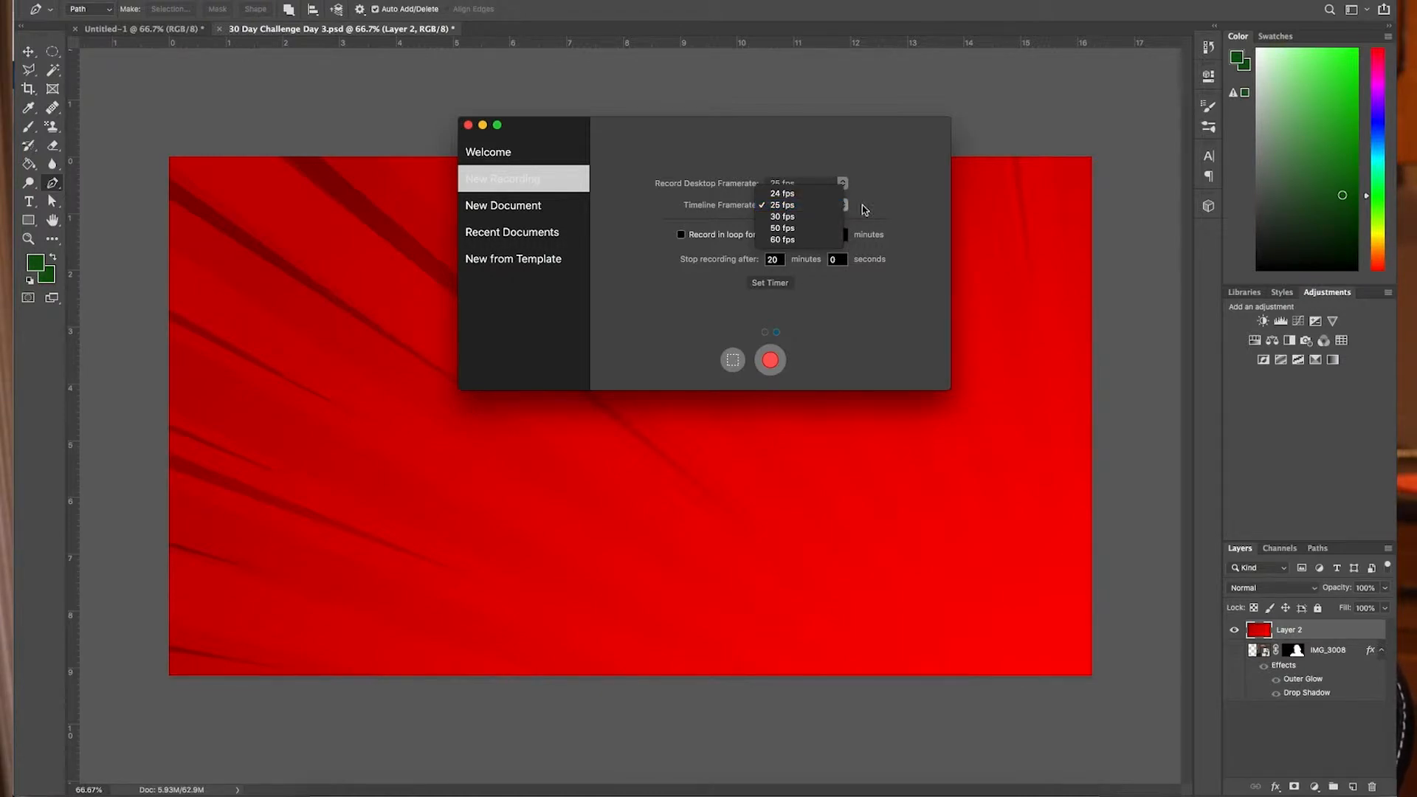
{"action": "left_click", "coordinate": [864, 209]}
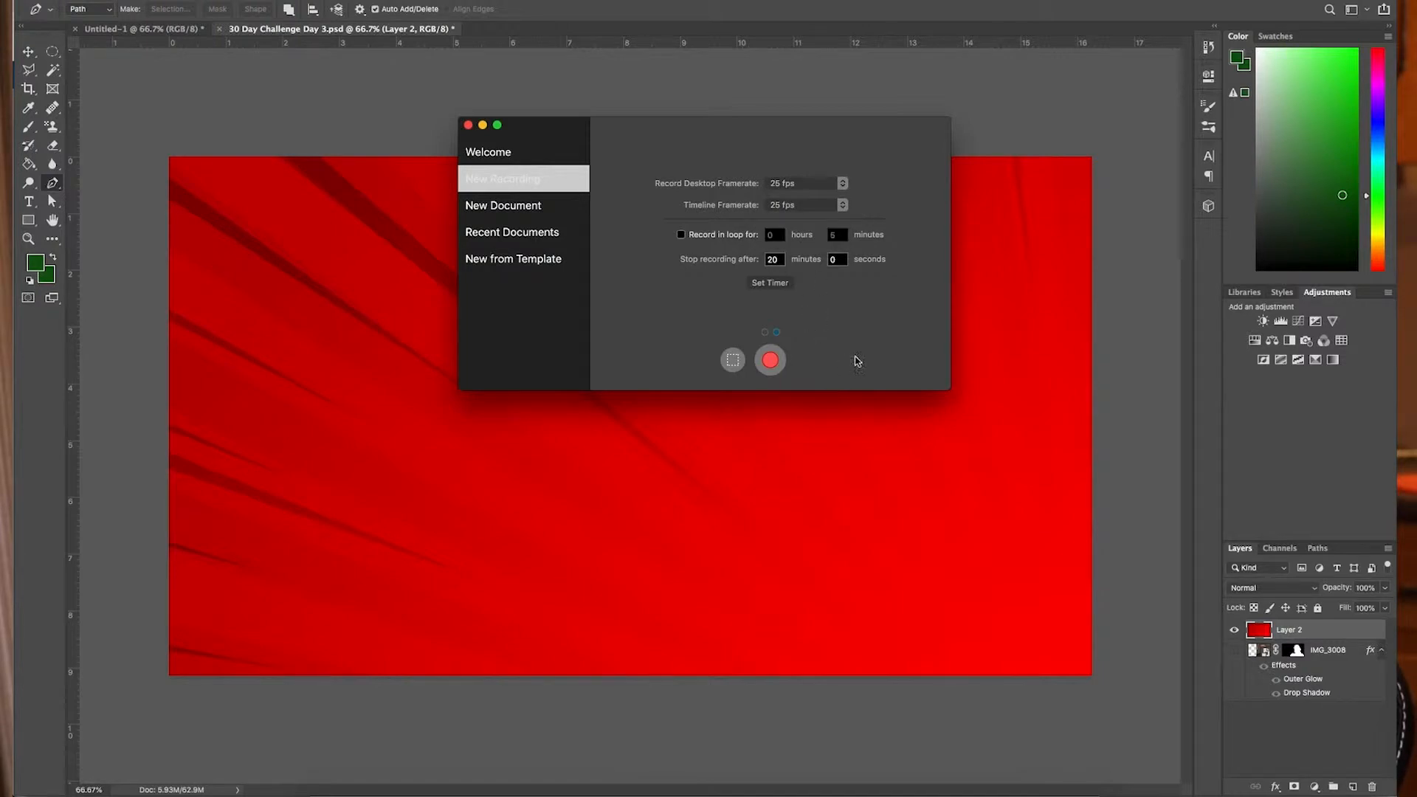
{"action": "left_click", "coordinate": [772, 360]}
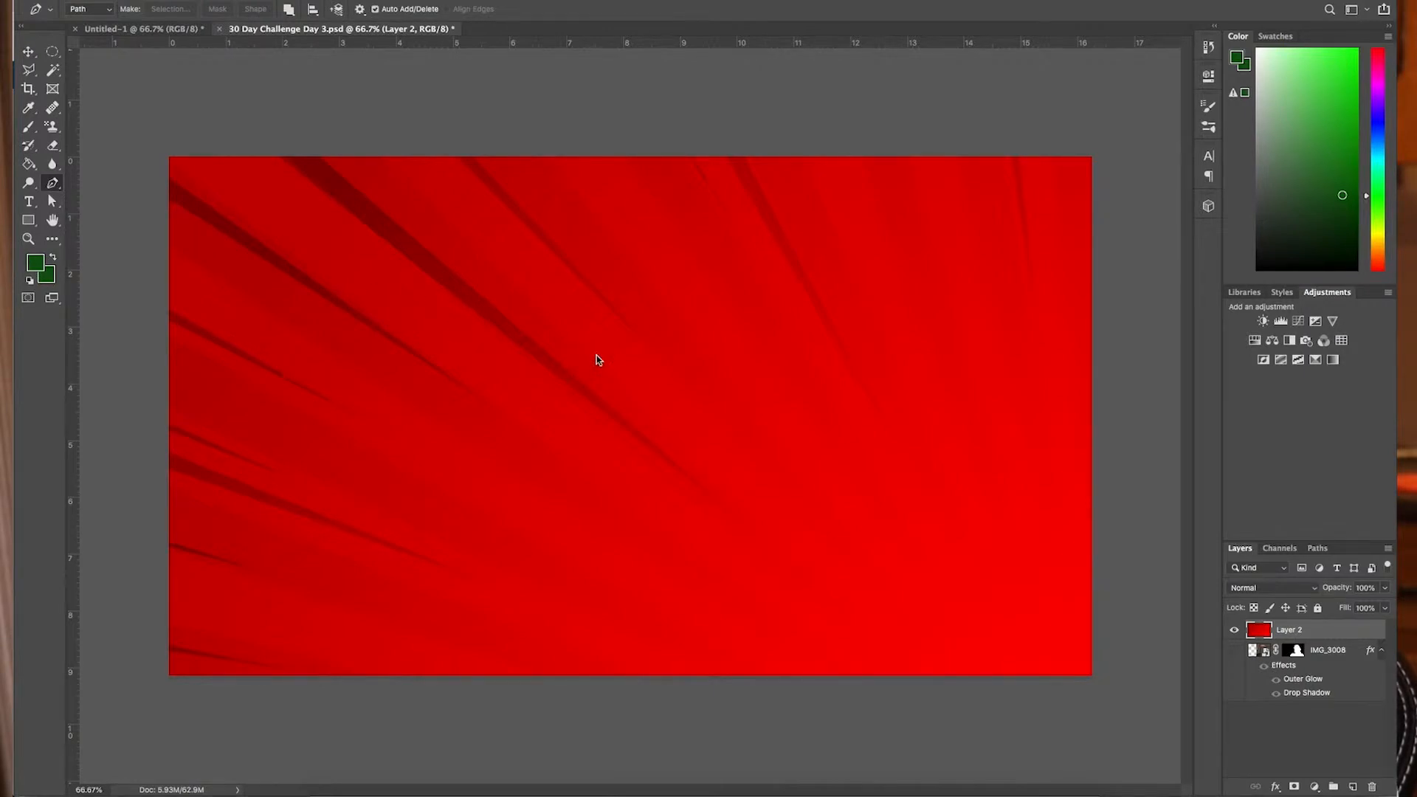
Draw a closed, spiky starburst path across the middle of the red background with the Pen tool
{"action": "left_click", "coordinate": [429, 362]}
{"action": "left_click", "coordinate": [415, 294]}
{"action": "left_click", "coordinate": [483, 352]}
{"action": "left_click", "coordinate": [525, 286]}
{"action": "left_click", "coordinate": [551, 377]}
{"action": "left_click", "coordinate": [606, 294]}
{"action": "left_click", "coordinate": [643, 401]}
{"action": "left_click", "coordinate": [742, 268]}
{"action": "left_click", "coordinate": [760, 403]}
{"action": "left_click", "coordinate": [936, 354]}
{"action": "left_click", "coordinate": [862, 447]}
{"action": "left_click", "coordinate": [960, 559]}
{"action": "left_click", "coordinate": [861, 547]}
{"action": "left_click", "coordinate": [867, 606]}
{"action": "left_click", "coordinate": [796, 539]}
{"action": "left_click", "coordinate": [732, 589]}
{"action": "left_click", "coordinate": [733, 504]}
{"action": "left_click", "coordinate": [642, 576]}
{"action": "left_click", "coordinate": [625, 485]}
{"action": "left_click", "coordinate": [597, 596]}
{"action": "left_click", "coordinate": [532, 530]}
{"action": "left_click", "coordinate": [478, 592]}
{"action": "left_click", "coordinate": [468, 497]}
{"action": "left_click", "coordinate": [353, 547]}
{"action": "left_click", "coordinate": [396, 486]}
{"action": "left_click", "coordinate": [321, 489]}
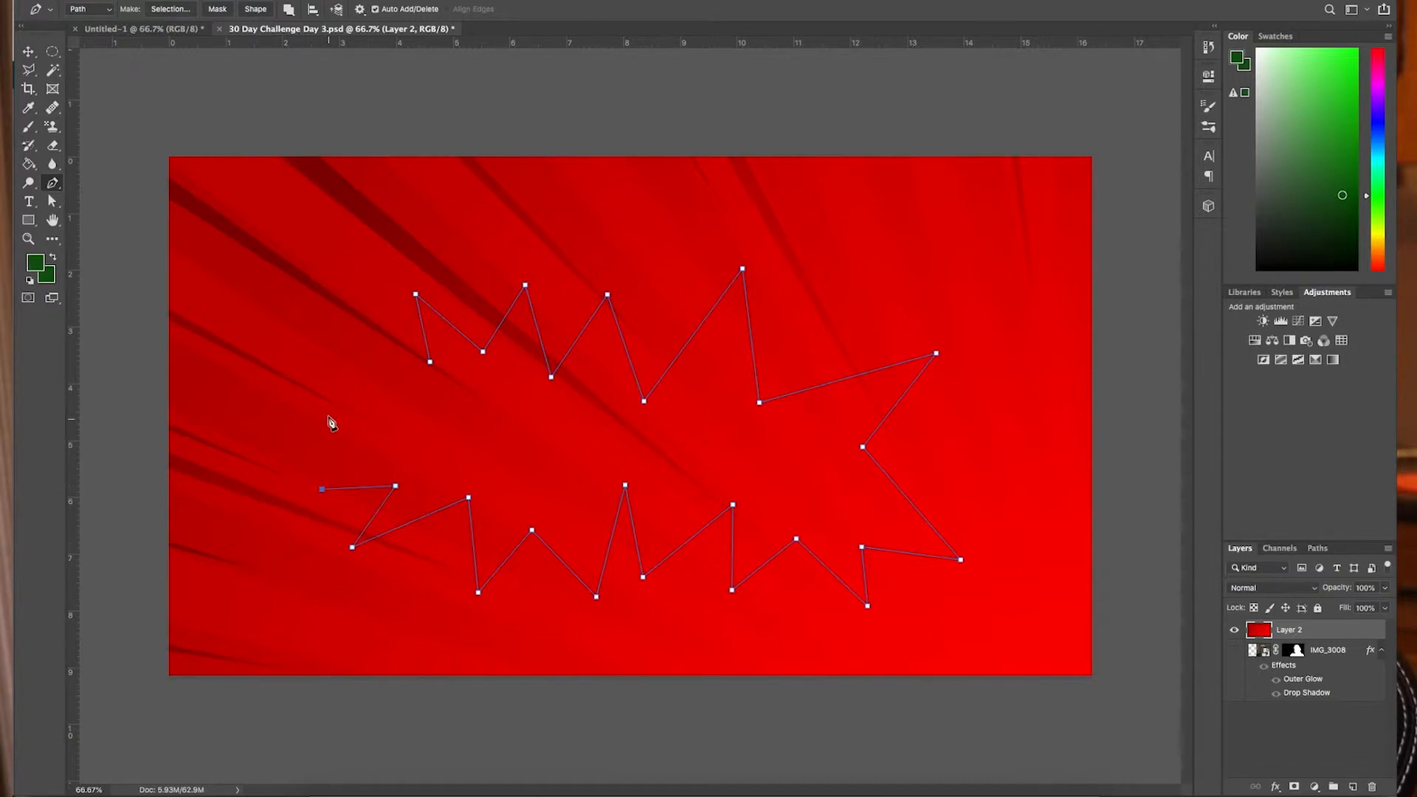
{"action": "left_click", "coordinate": [420, 438]}
{"action": "left_click", "coordinate": [350, 384]}
{"action": "left_click_drag", "start_coordinate": [439, 405], "coordinate": [440, 410]}
{"action": "left_click", "coordinate": [431, 363]}
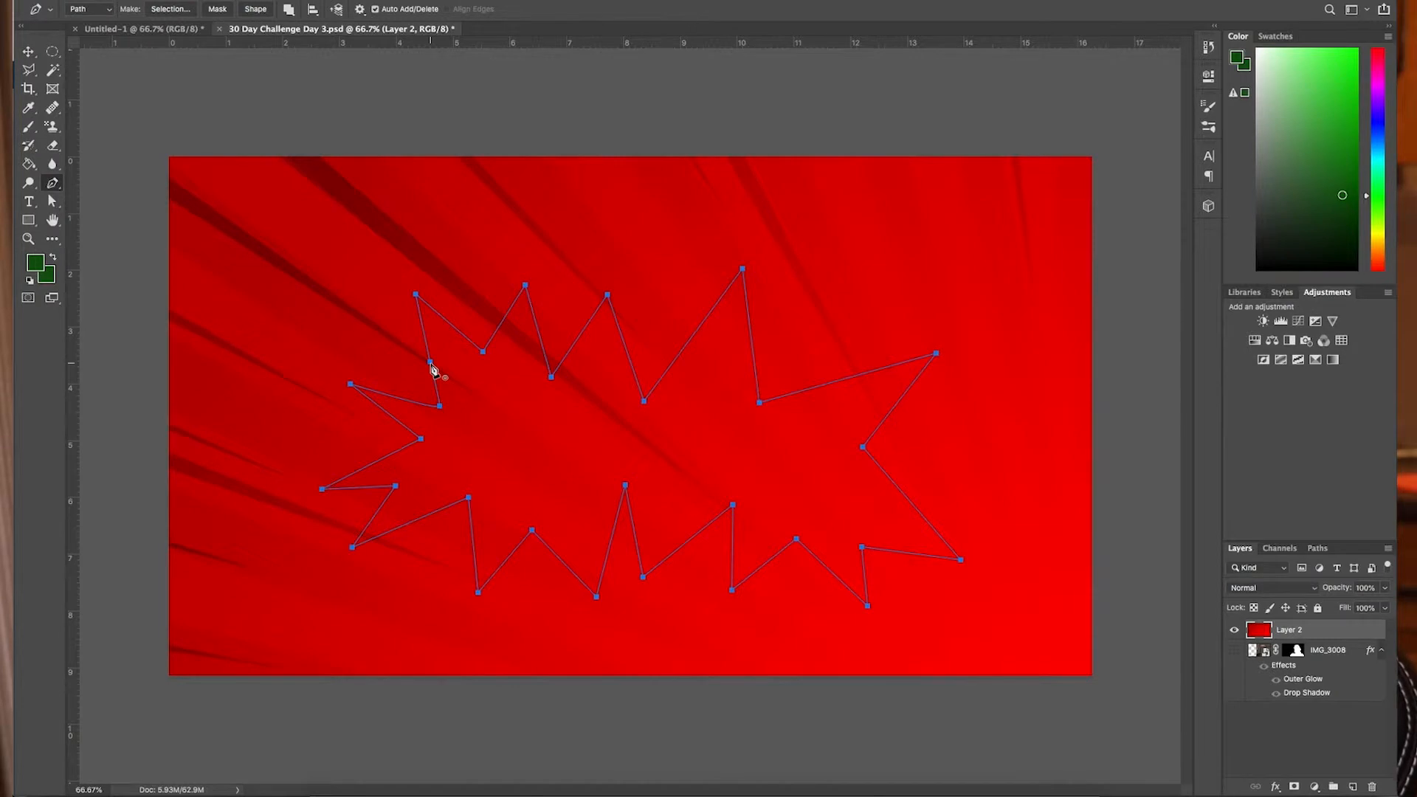
Convert the starburst path to a selection and add it as a layer mask on Layer 2
{"action": "key", "text": "super+Return"}
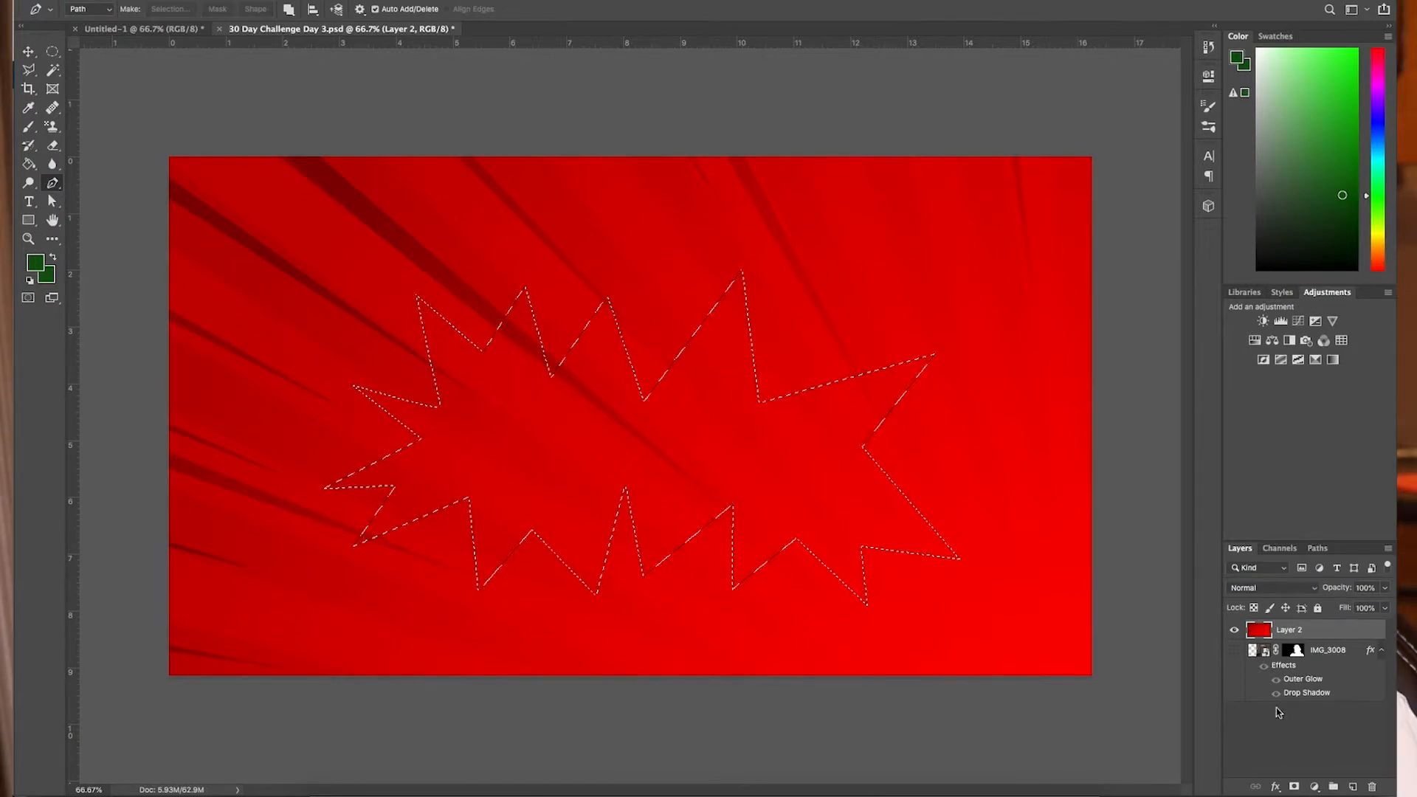
{"action": "left_click", "coordinate": [1295, 788]}
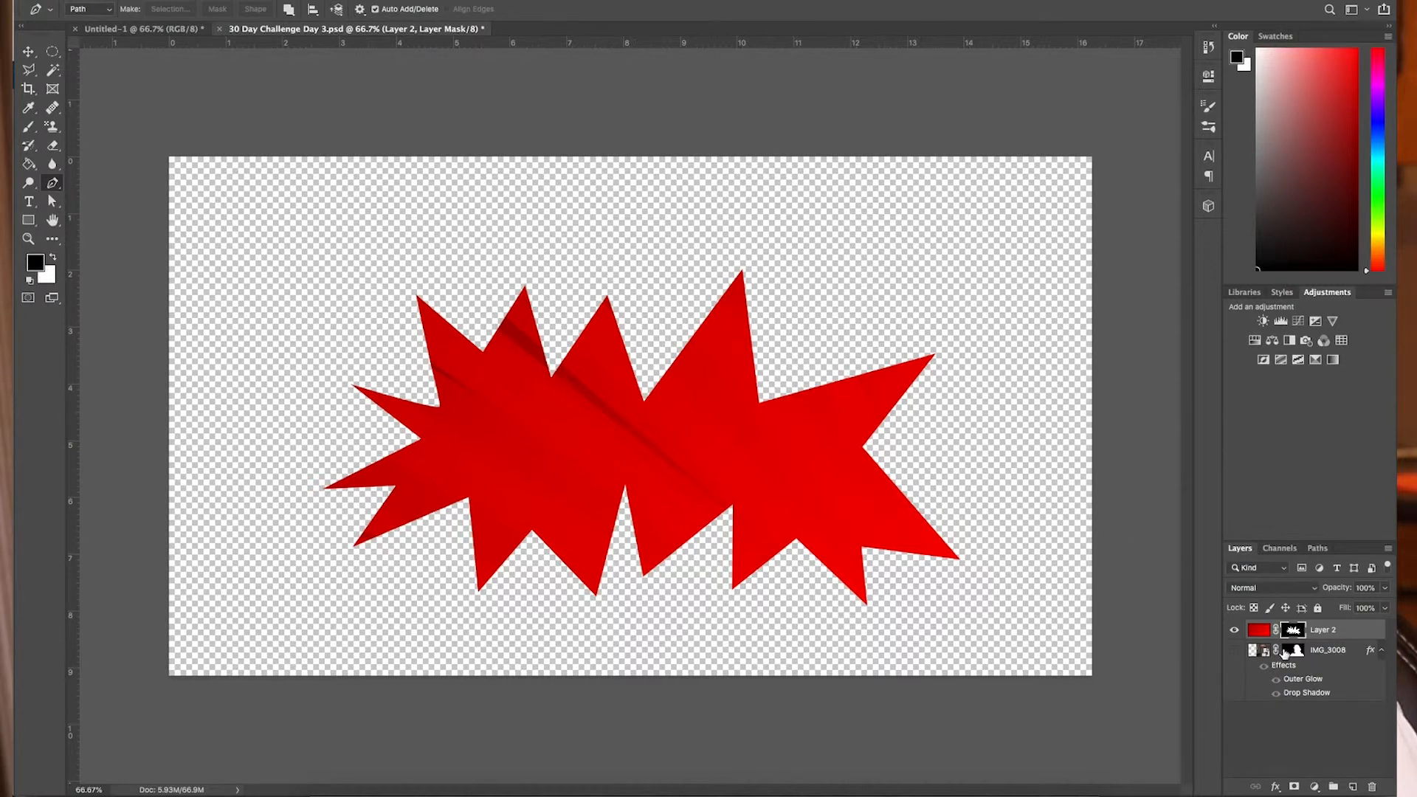
Invert Layer 2's mask in Select and Mask with output to Layer Mask, so the starburst becomes a hole
{"action": "right_click", "coordinate": [1292, 634]}
{"action": "key", "text": "Escape"}
{"action": "double_click", "coordinate": [1292, 633]}
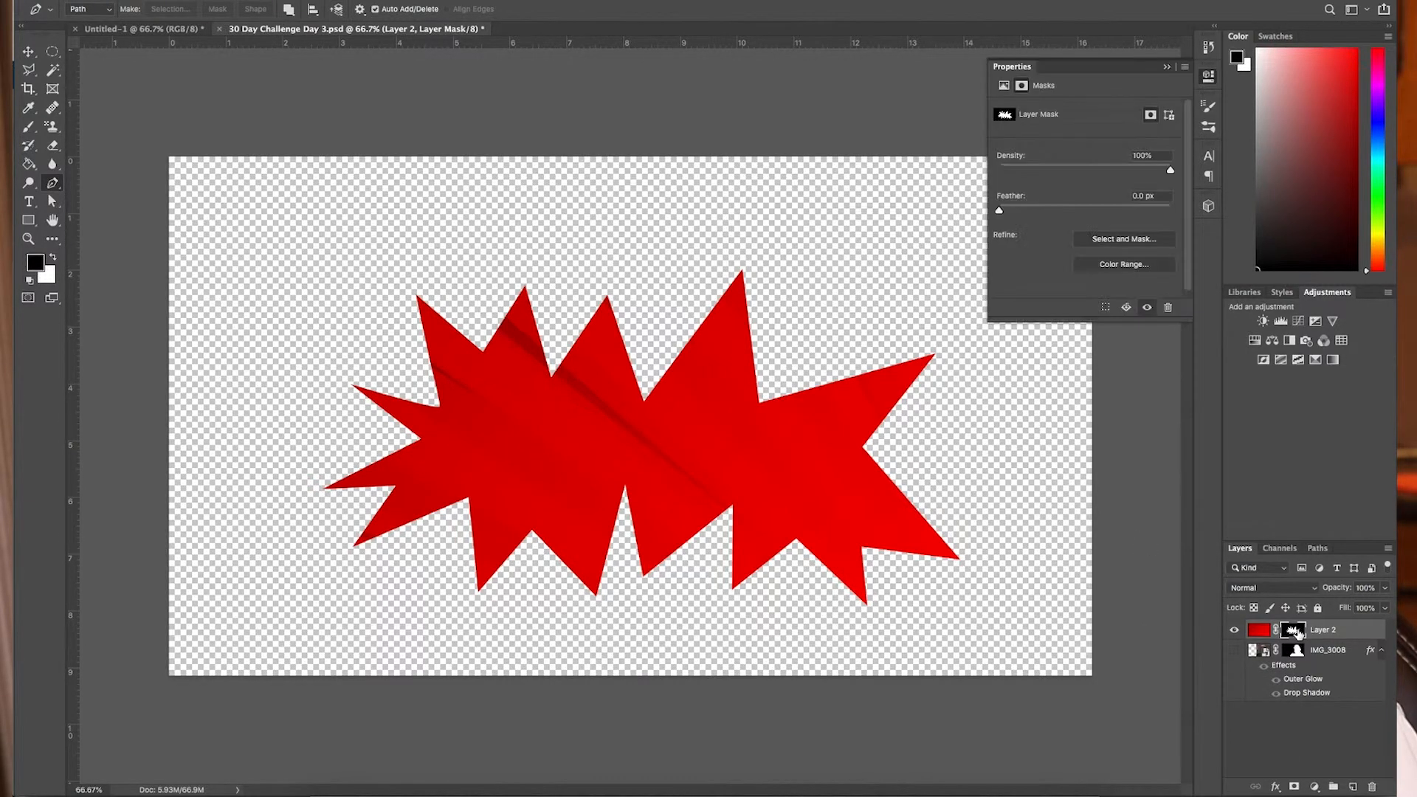
{"action": "left_click", "coordinate": [1128, 239]}
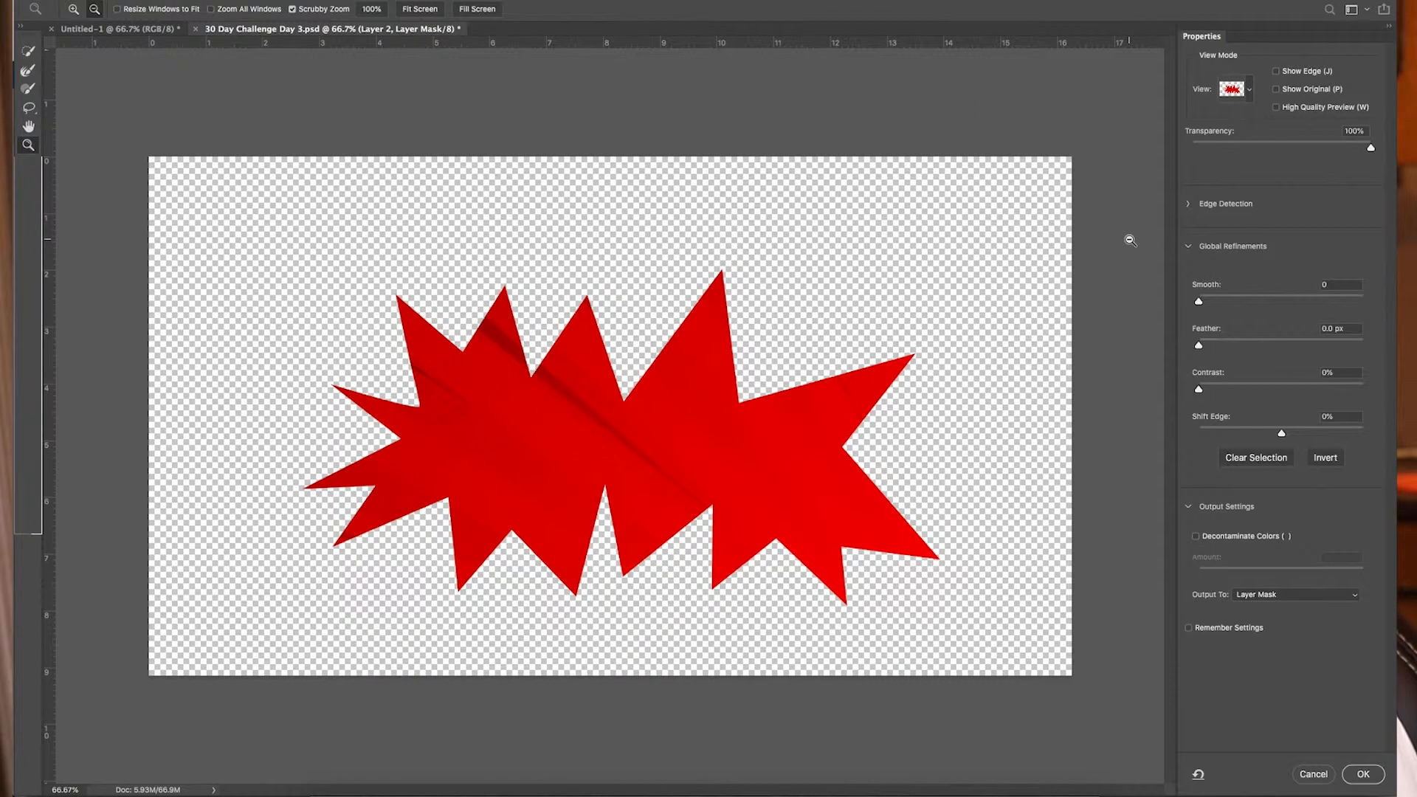
{"action": "left_click", "coordinate": [1325, 458]}
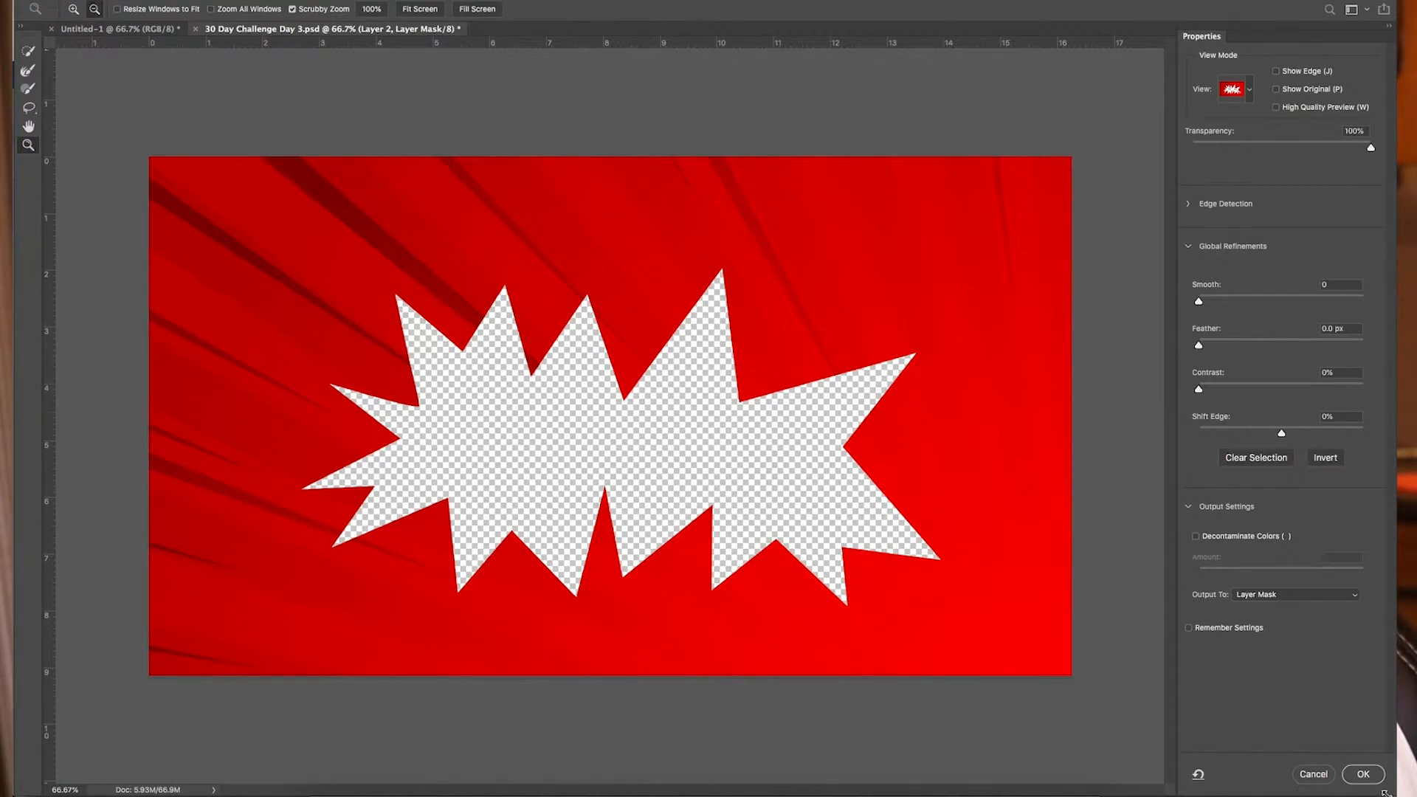
{"action": "left_click", "coordinate": [1363, 774]}
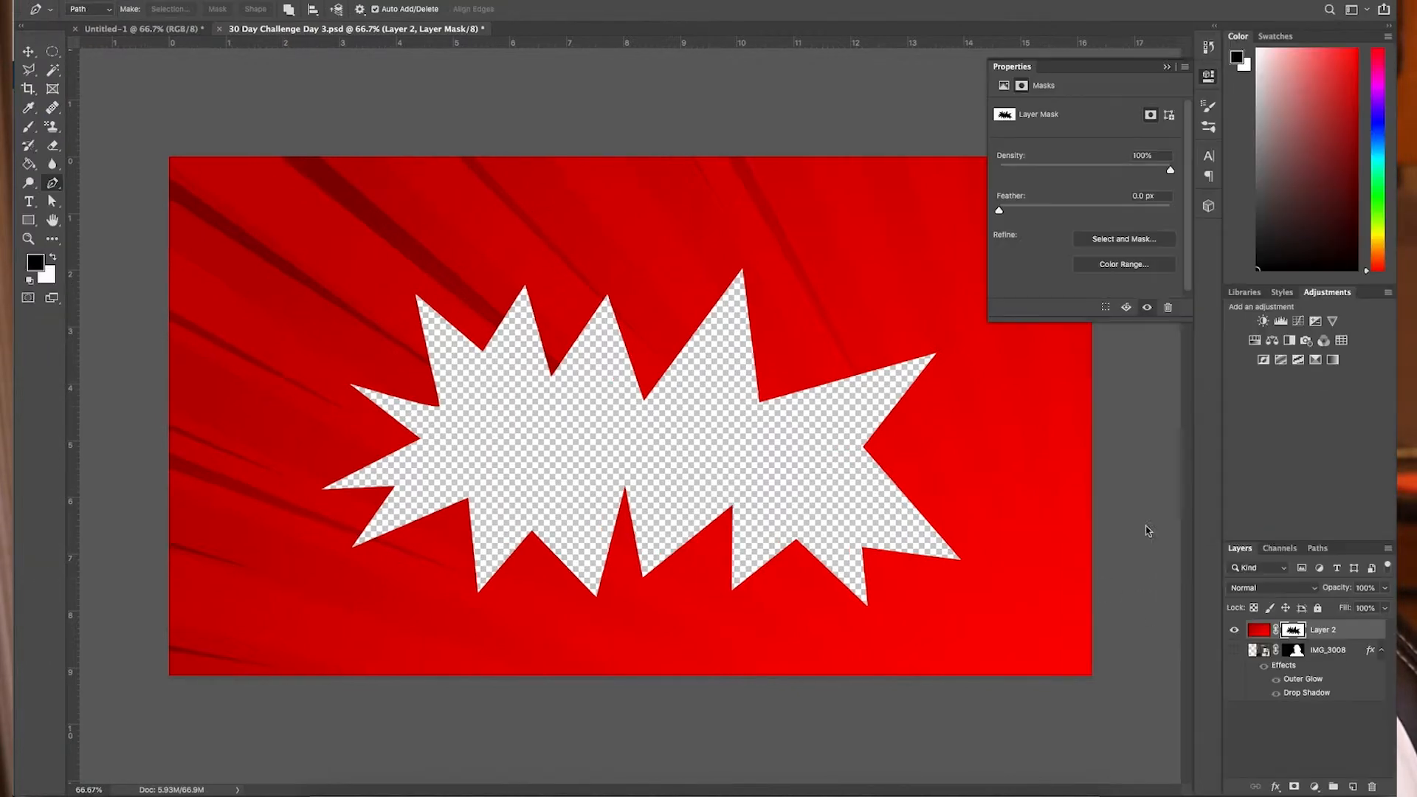
{"action": "left_click", "coordinate": [1166, 70]}
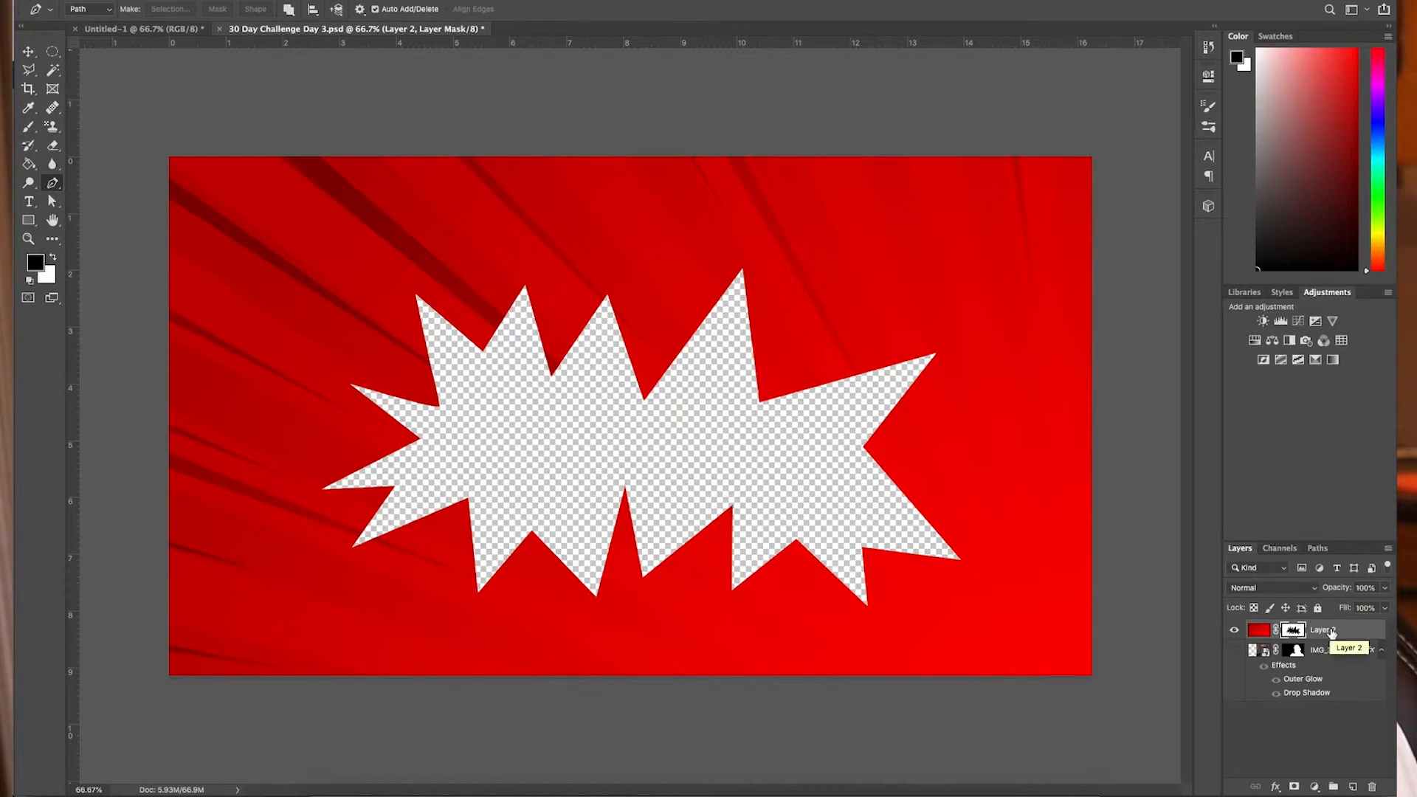
Add a Drop Shadow to Layer 2 with its size set to 90 px
{"action": "left_click", "coordinate": [1330, 632]}
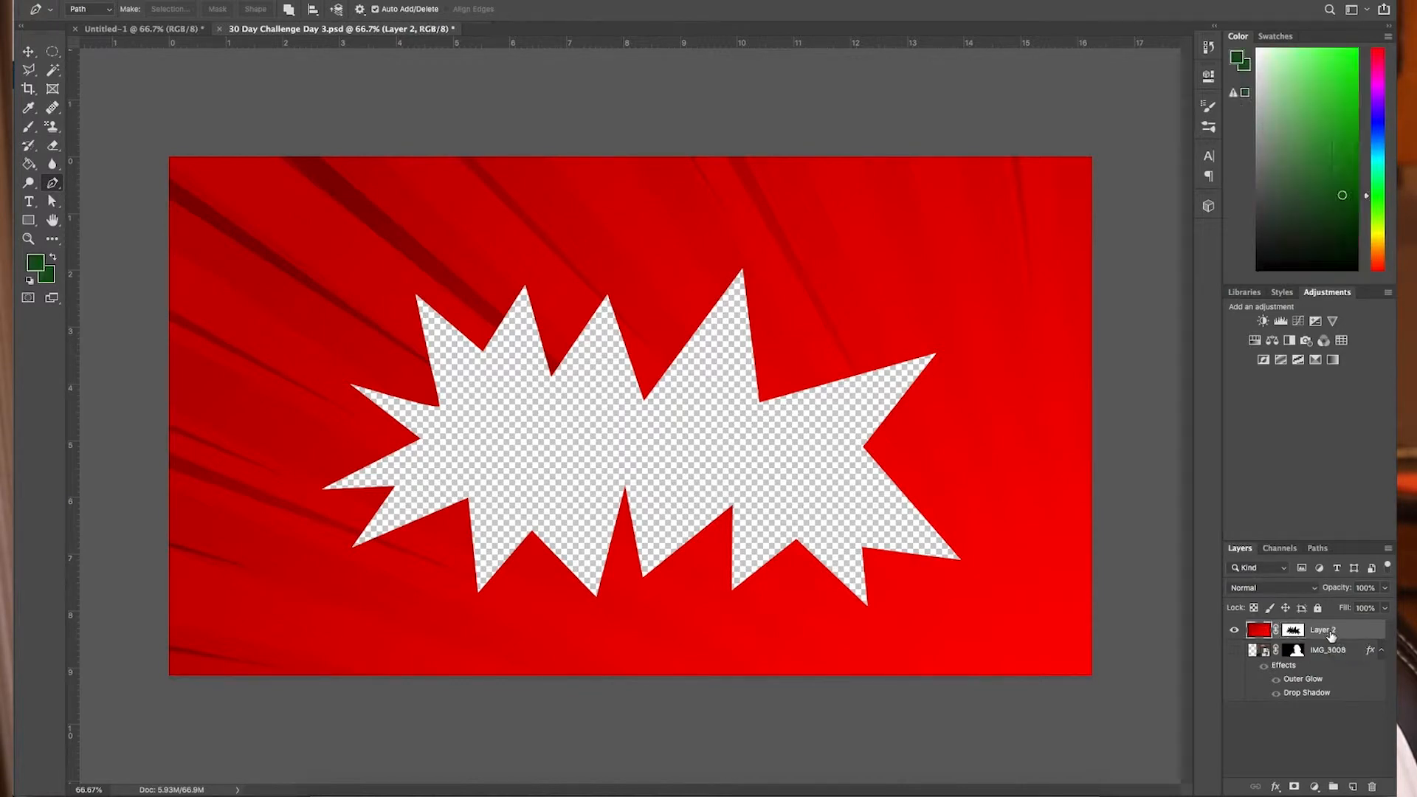
{"action": "left_click", "coordinate": [1274, 788]}
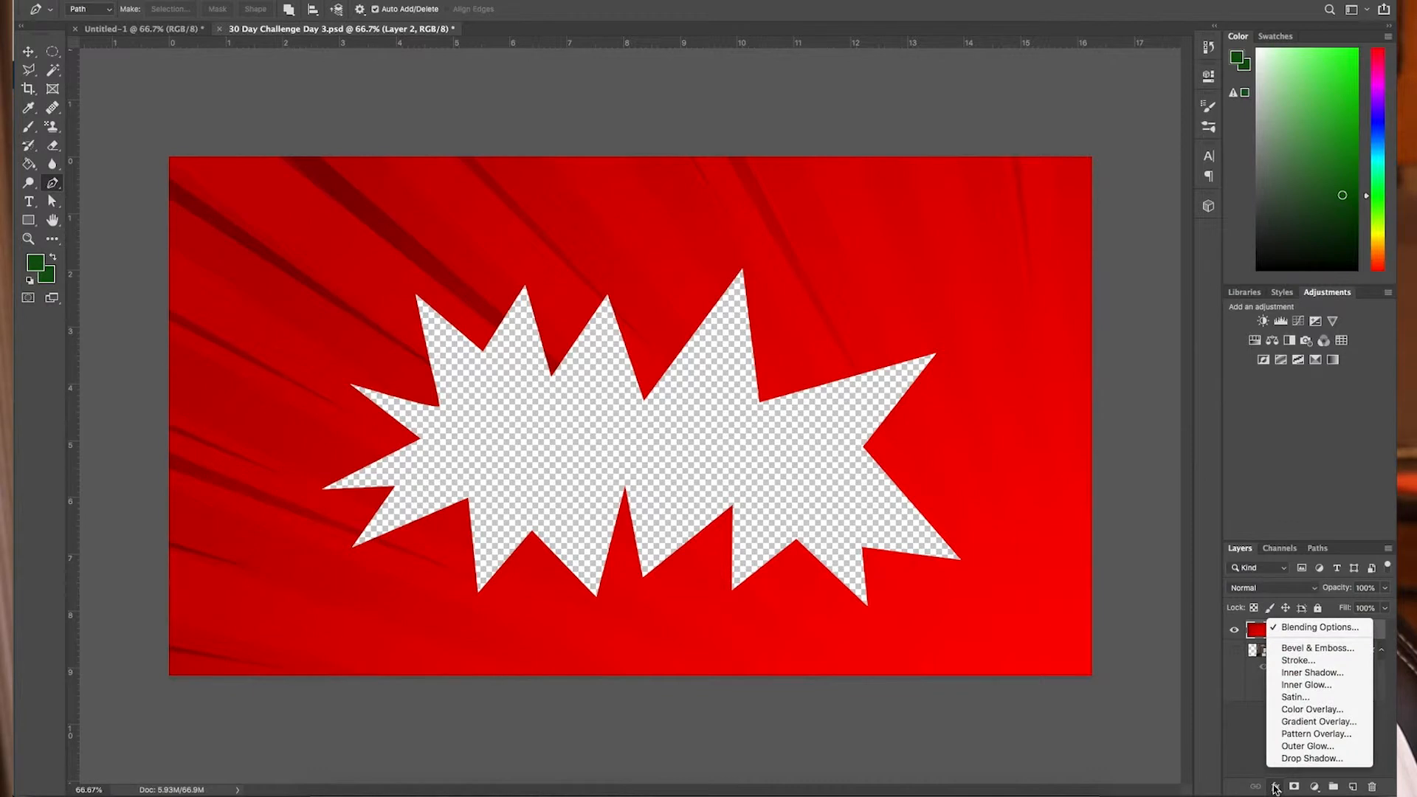
{"action": "left_click", "coordinate": [1306, 630]}
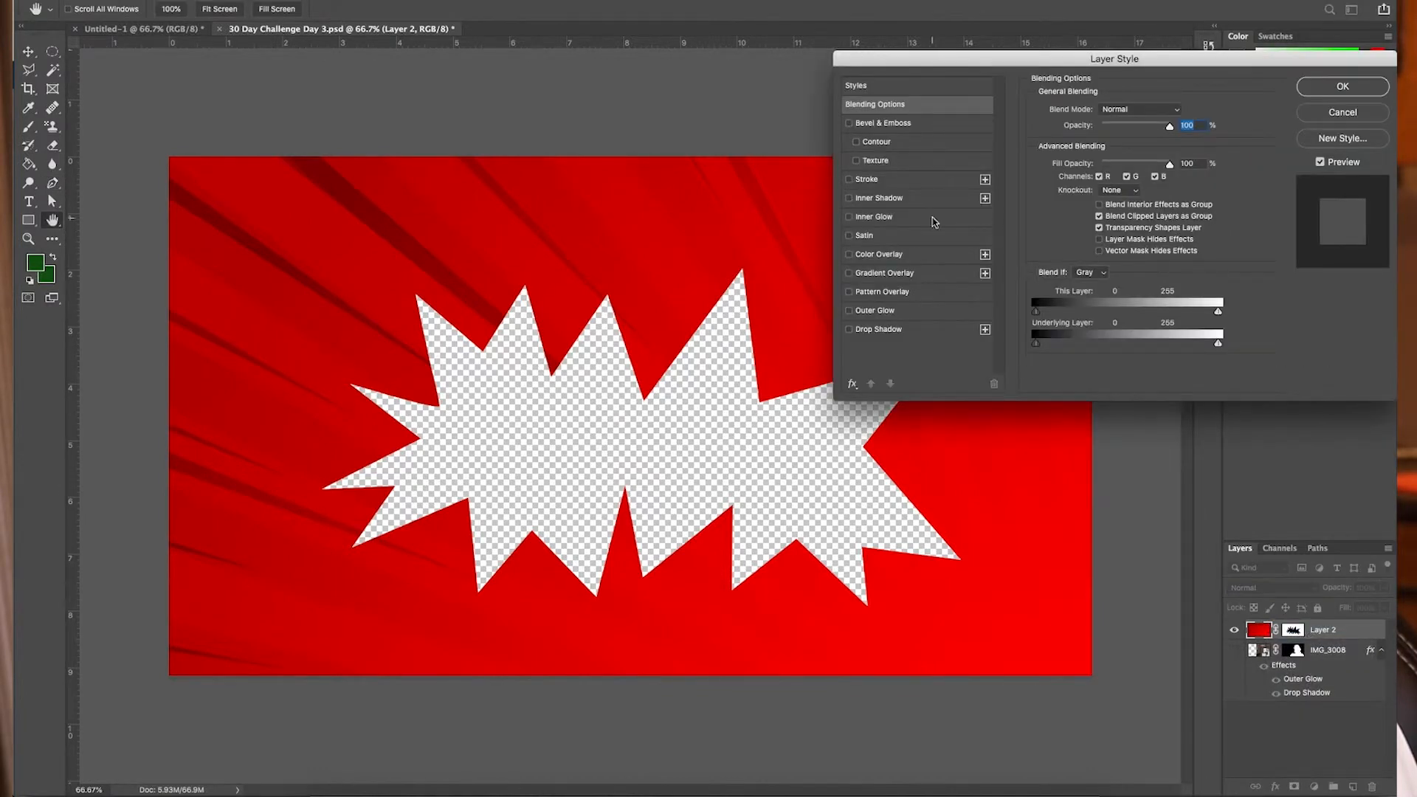
{"action": "left_click", "coordinate": [849, 329]}
{"action": "left_click", "coordinate": [897, 336]}
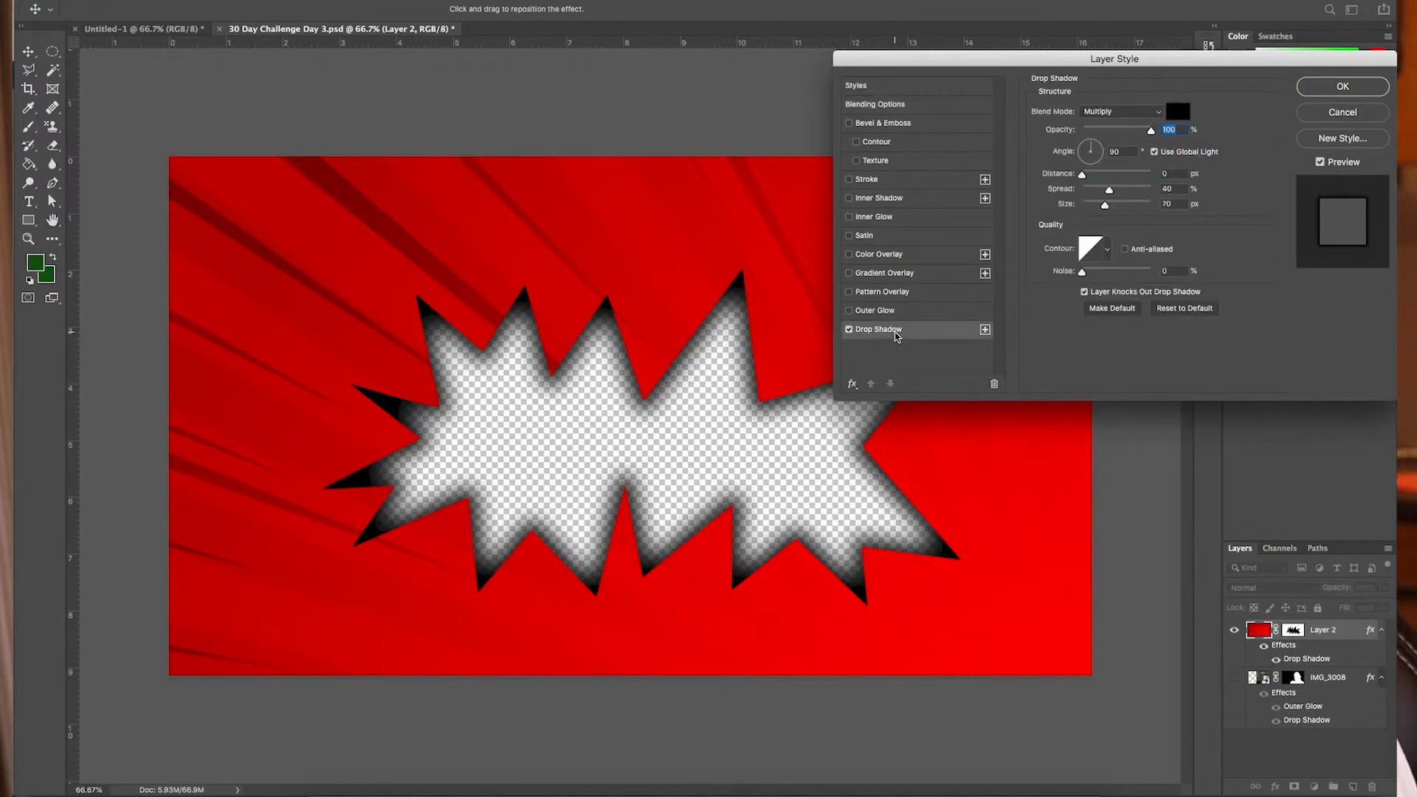
{"action": "mouse_move", "coordinate": [1111, 204]}
{"action": "left_mouse_down"}
{"action": "mouse_move", "coordinate": [1085, 205]}
{"action": "mouse_move", "coordinate": [1114, 192]}
{"action": "mouse_move", "coordinate": [1098, 192]}
{"action": "mouse_move", "coordinate": [1111, 207]}
{"action": "left_mouse_up"}
{"action": "left_click", "coordinate": [1109, 192]}
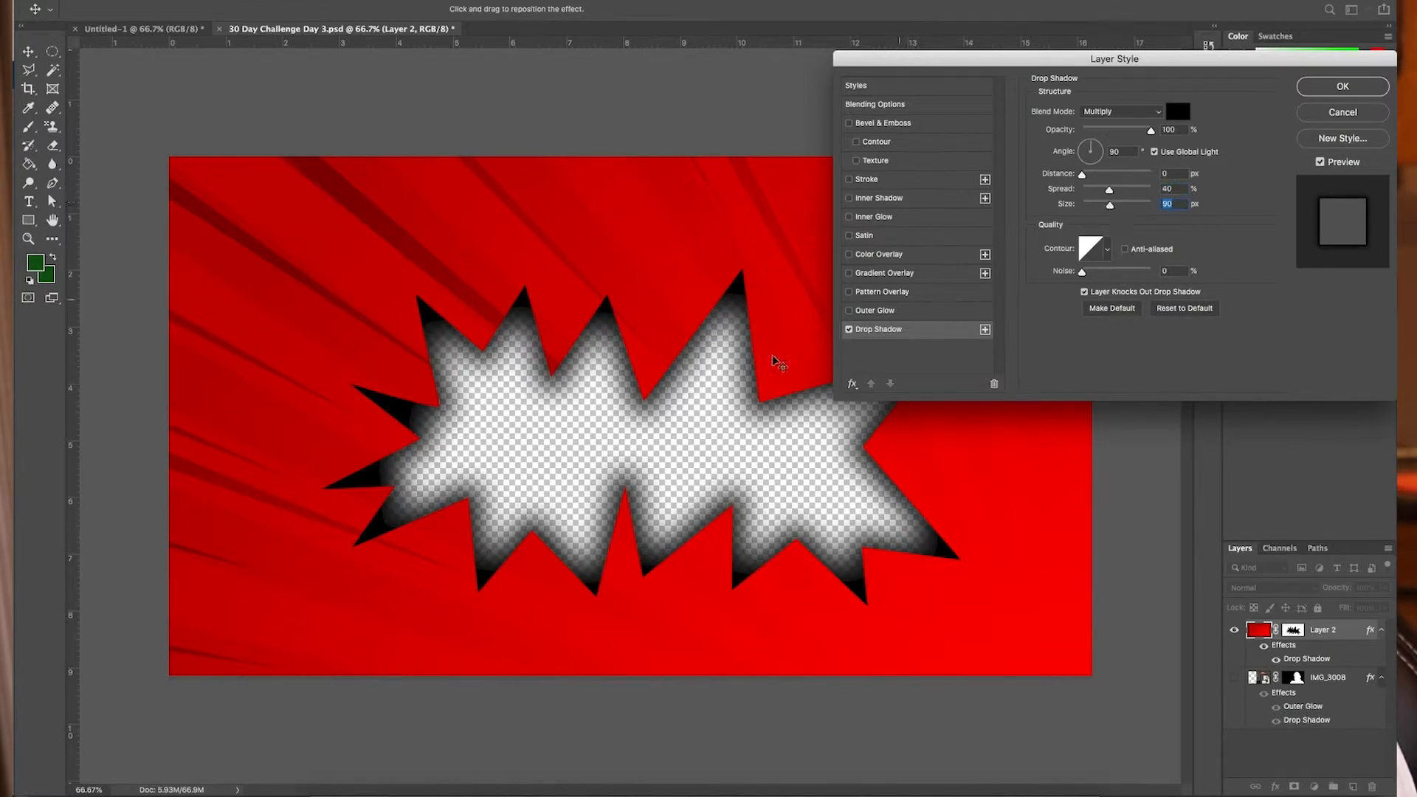
{"action": "left_click", "coordinate": [1342, 88]}
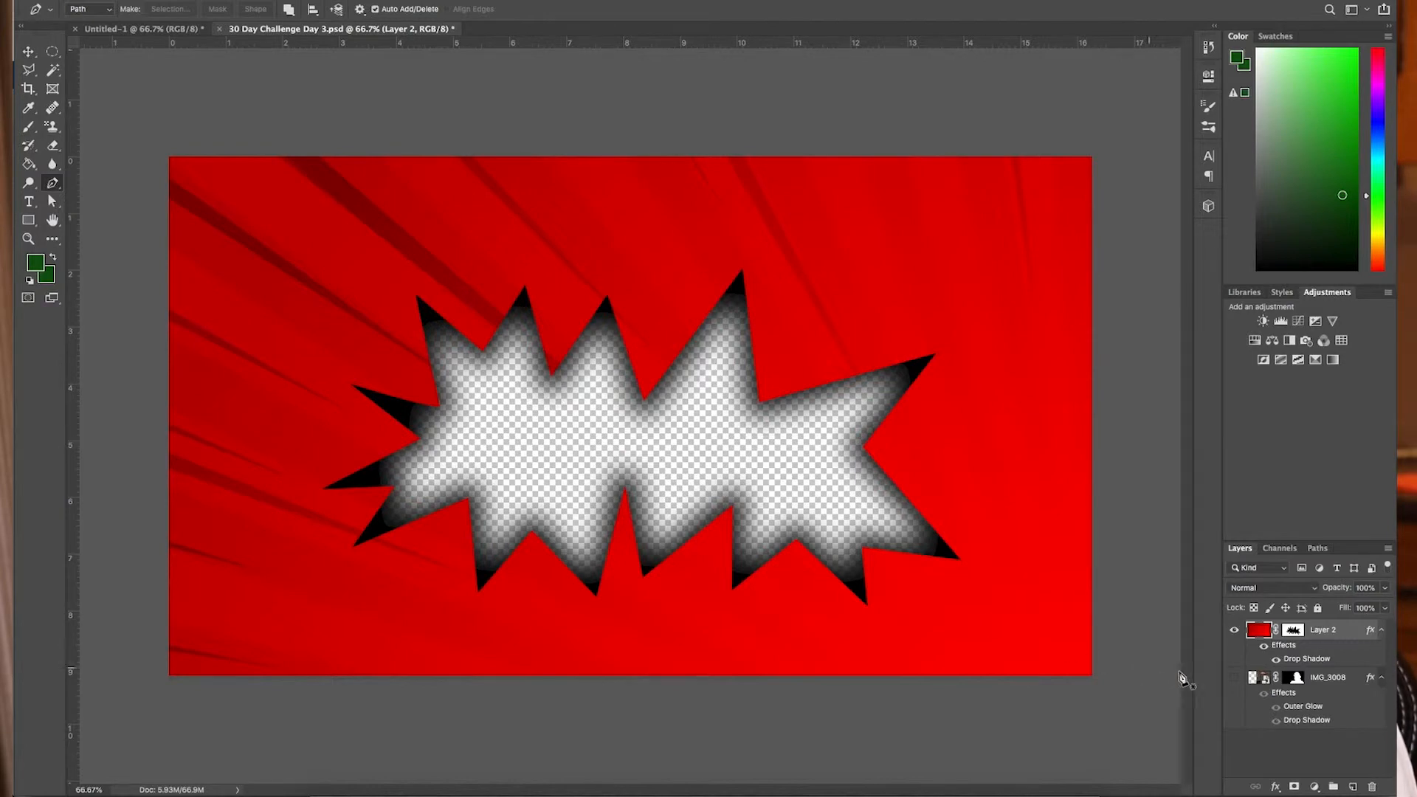
Show the IMG_3008 layer and move the photo so the face sits in the left half of the starburst hole
{"action": "left_click", "coordinate": [1235, 677]}
{"action": "left_click_drag", "start_coordinate": [820, 476], "coordinate": [788, 485]}
{"action": "key", "text": "v"}
{"action": "mouse_move", "coordinate": [791, 461]}
{"action": "left_mouse_down"}
{"action": "mouse_move", "coordinate": [624, 475]}
{"action": "mouse_move", "coordinate": [632, 536]}
{"action": "mouse_move", "coordinate": [668, 524]}
{"action": "mouse_move", "coordinate": [604, 517]}
{"action": "left_mouse_up"}
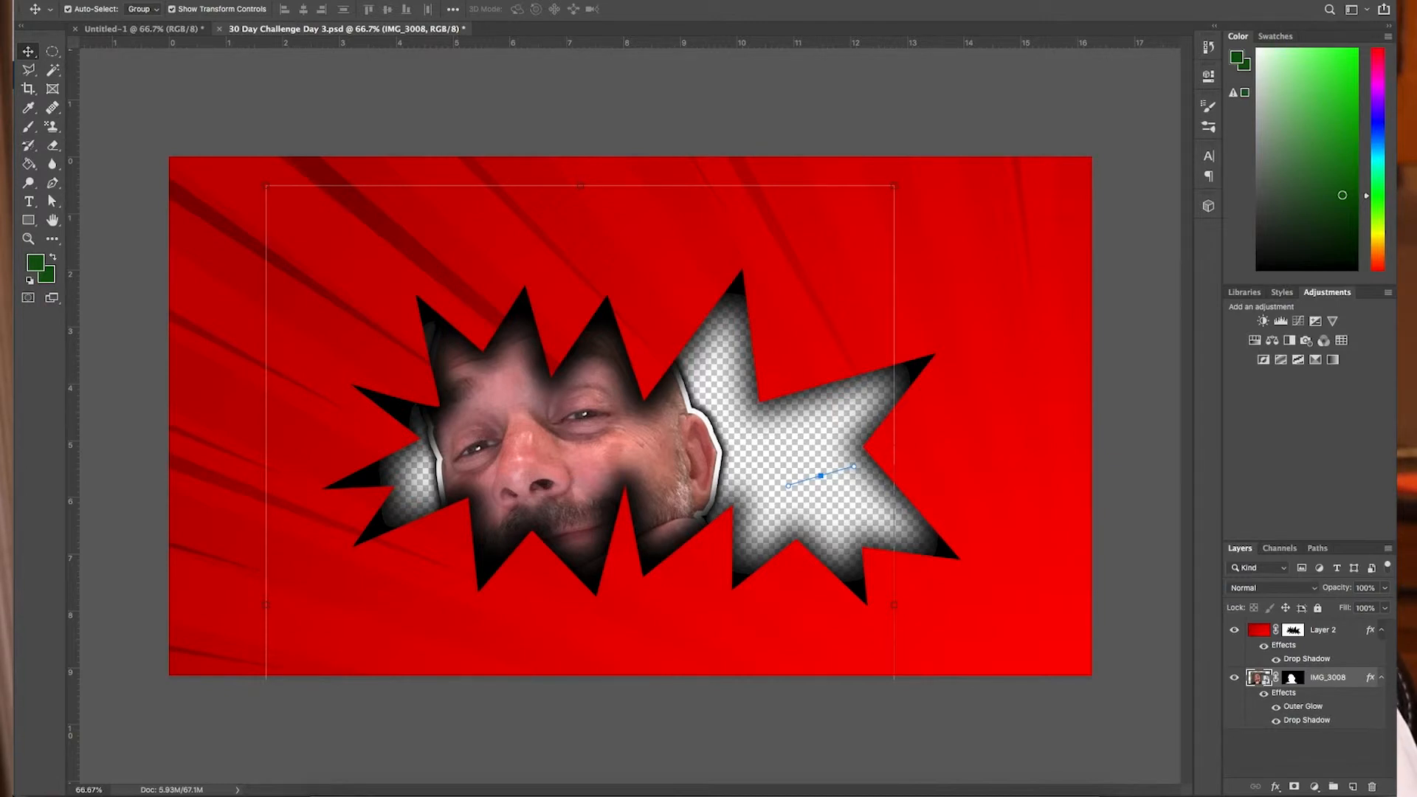
Stop the recording and, in ScreenFlow, set the screen recording clip's speed to 349%
{"action": "left_click", "coordinate": [837, 0]}
{"action": "left_click", "coordinate": [846, 4]}
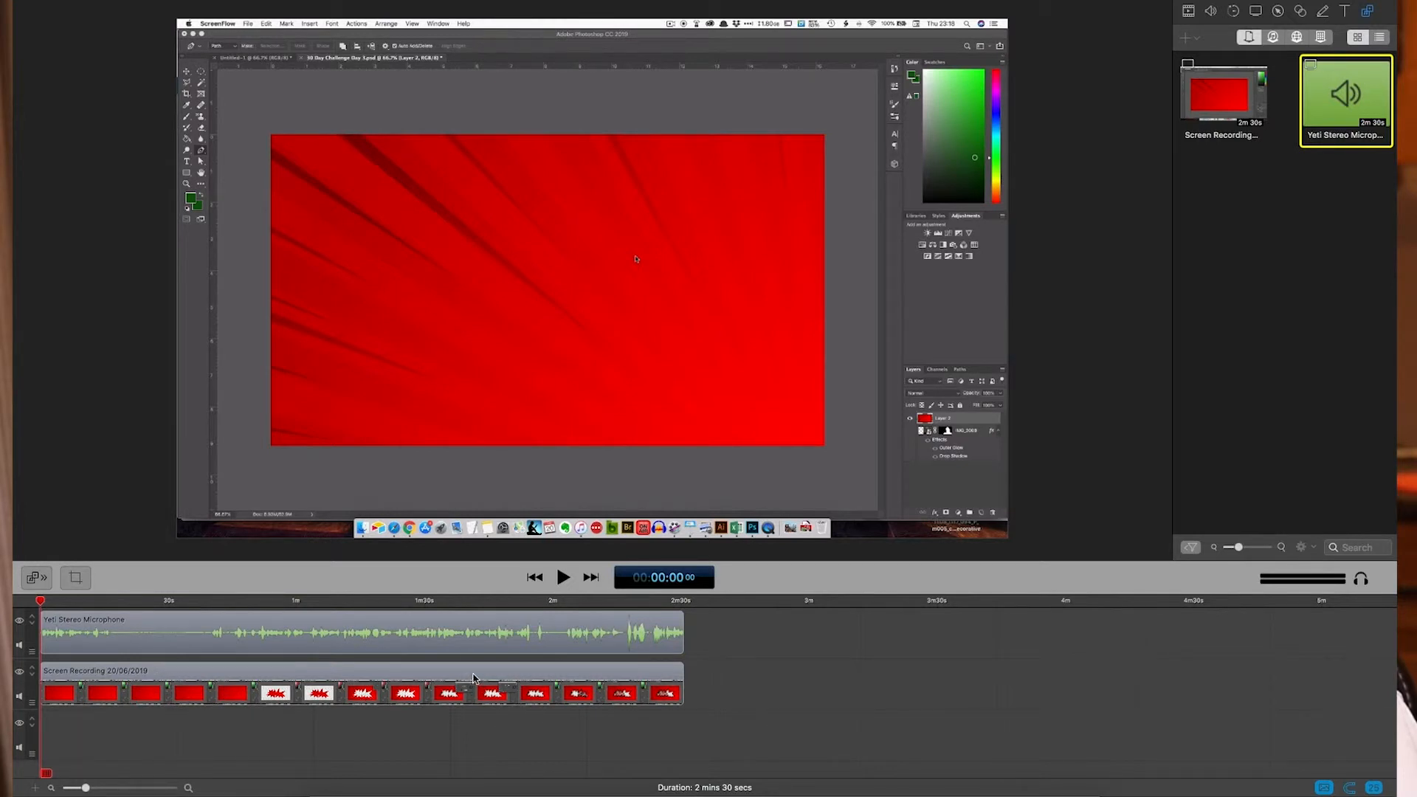
{"action": "left_click", "coordinate": [473, 676]}
{"action": "double_click", "coordinate": [473, 676]}
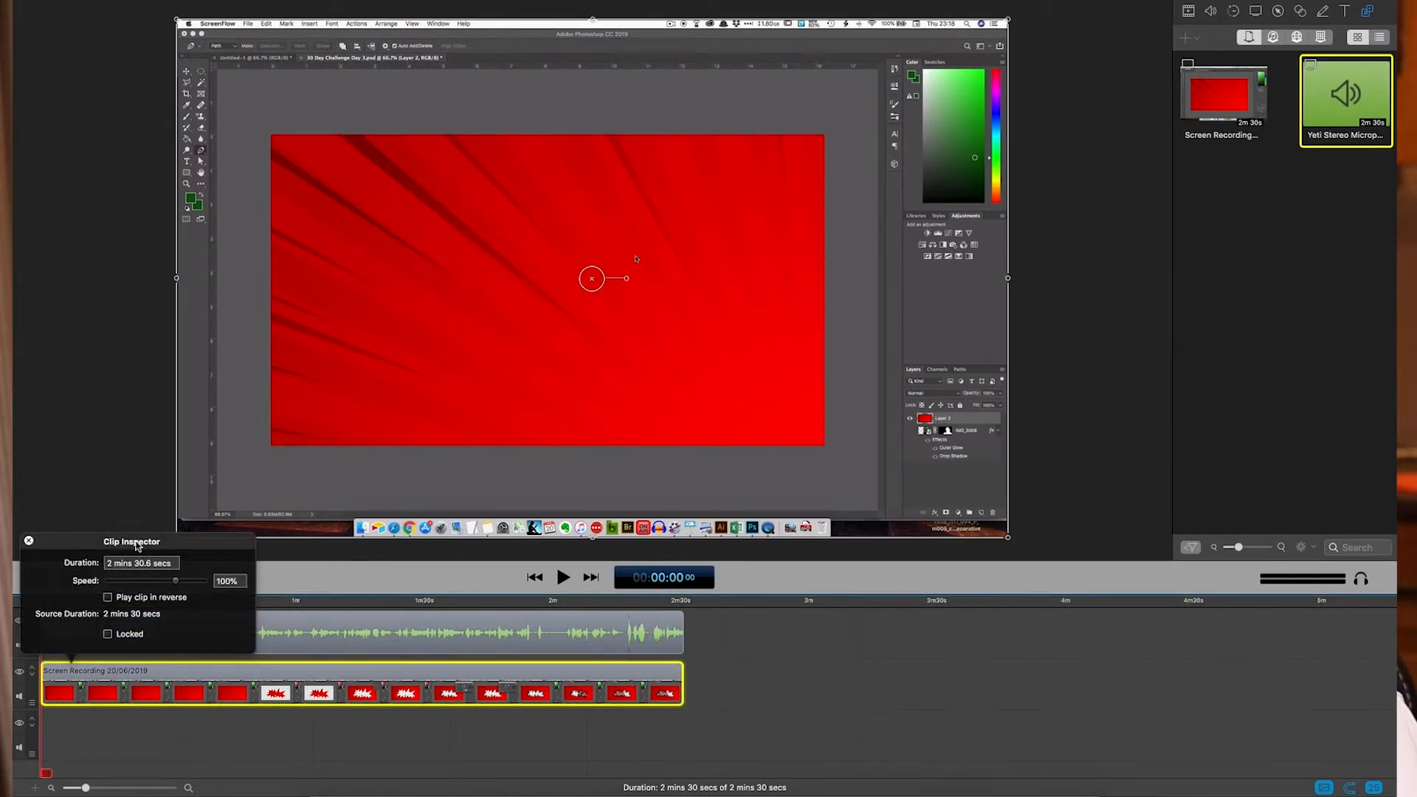
{"action": "left_click_drag", "start_coordinate": [177, 584], "coordinate": [106, 582]}
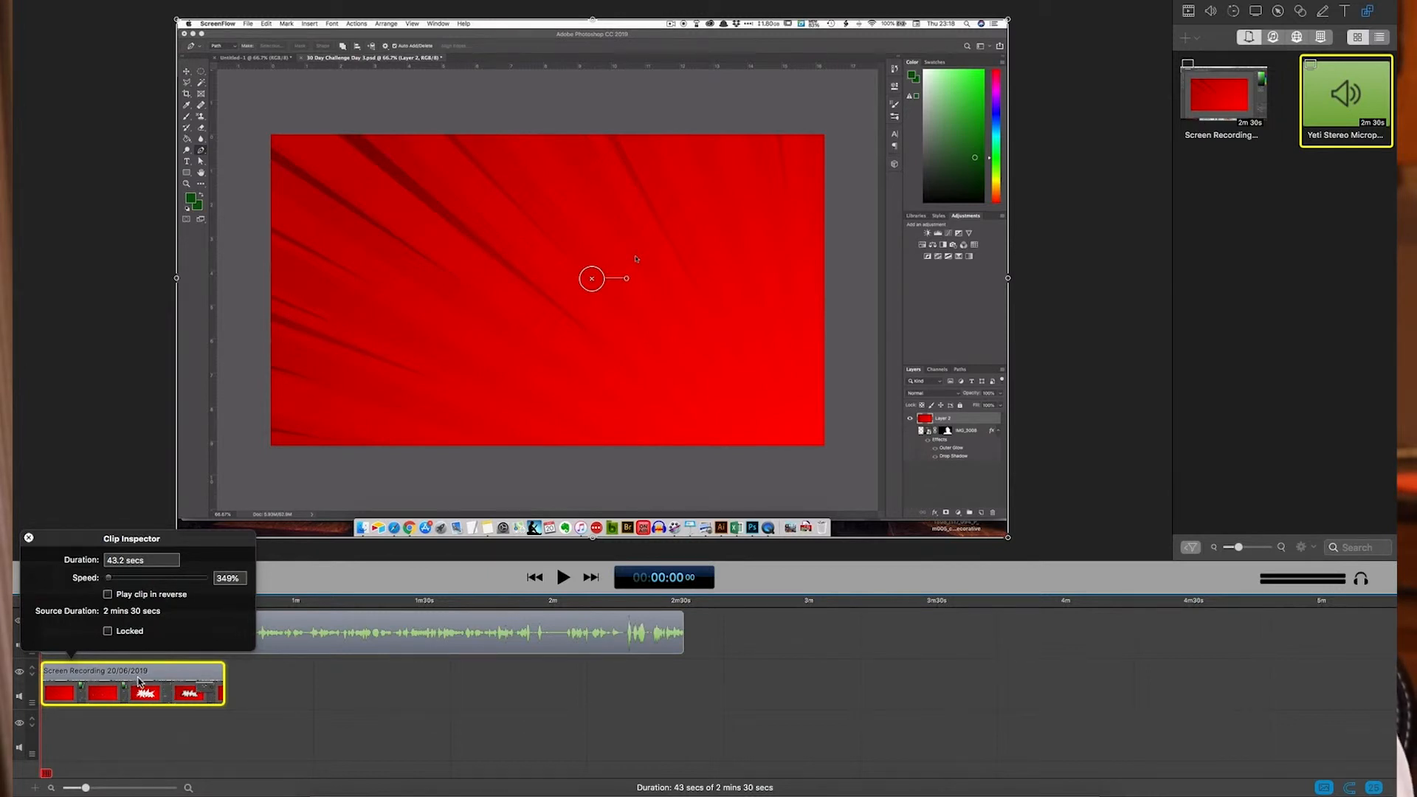
{"action": "left_click", "coordinate": [29, 538]}
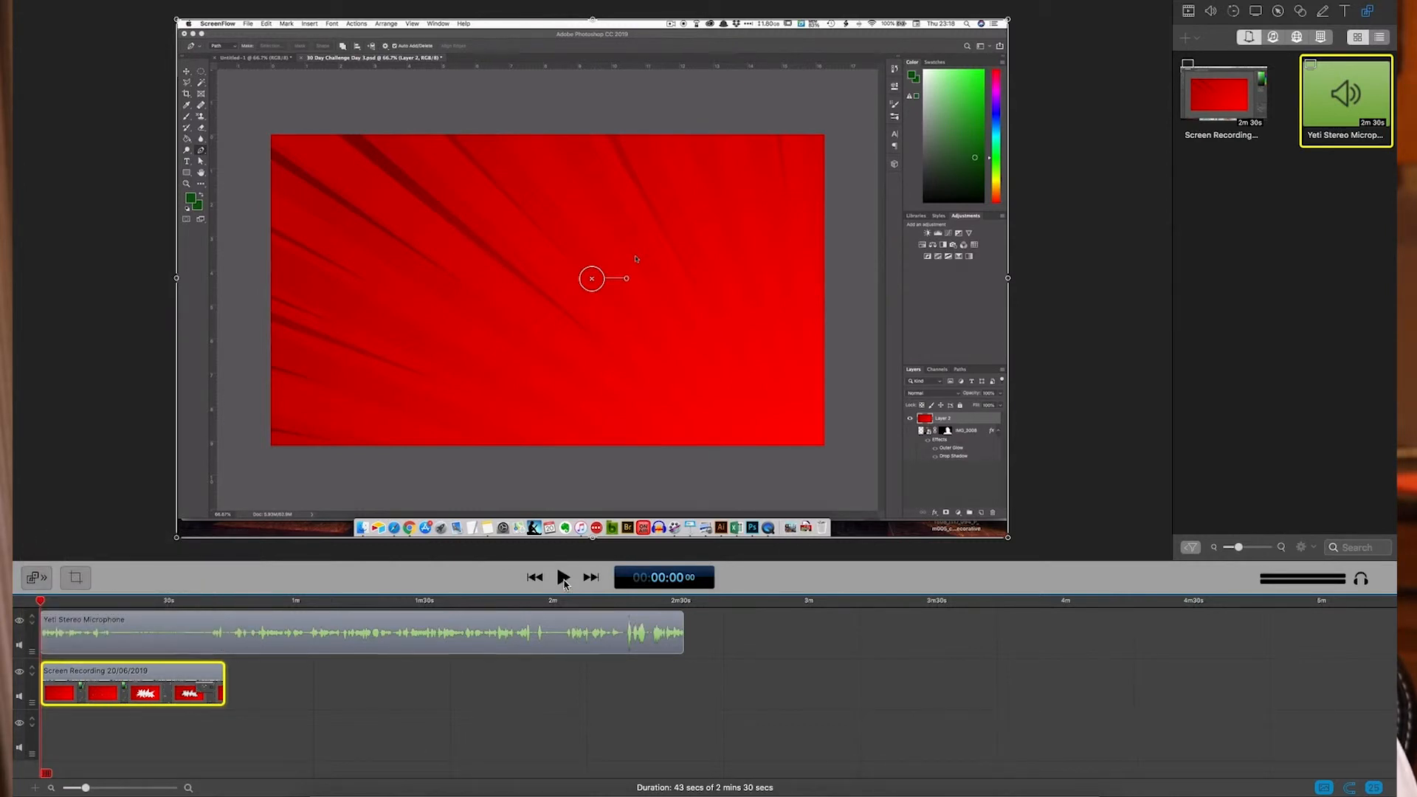
Mute the computer's sound and play back the sped-up screen recording to check its pace
{"action": "left_click", "coordinate": [563, 579]}
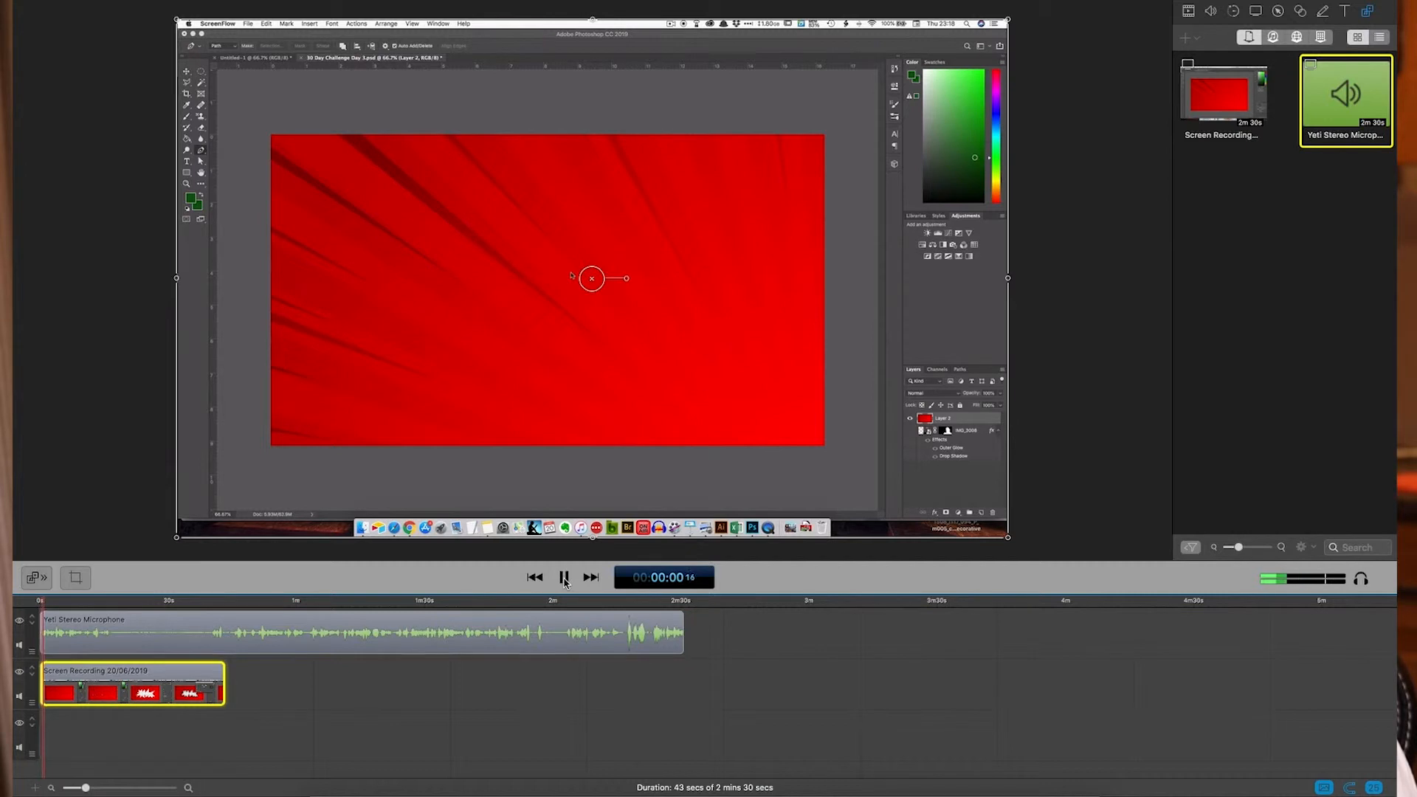
{"action": "left_click", "coordinate": [564, 578]}
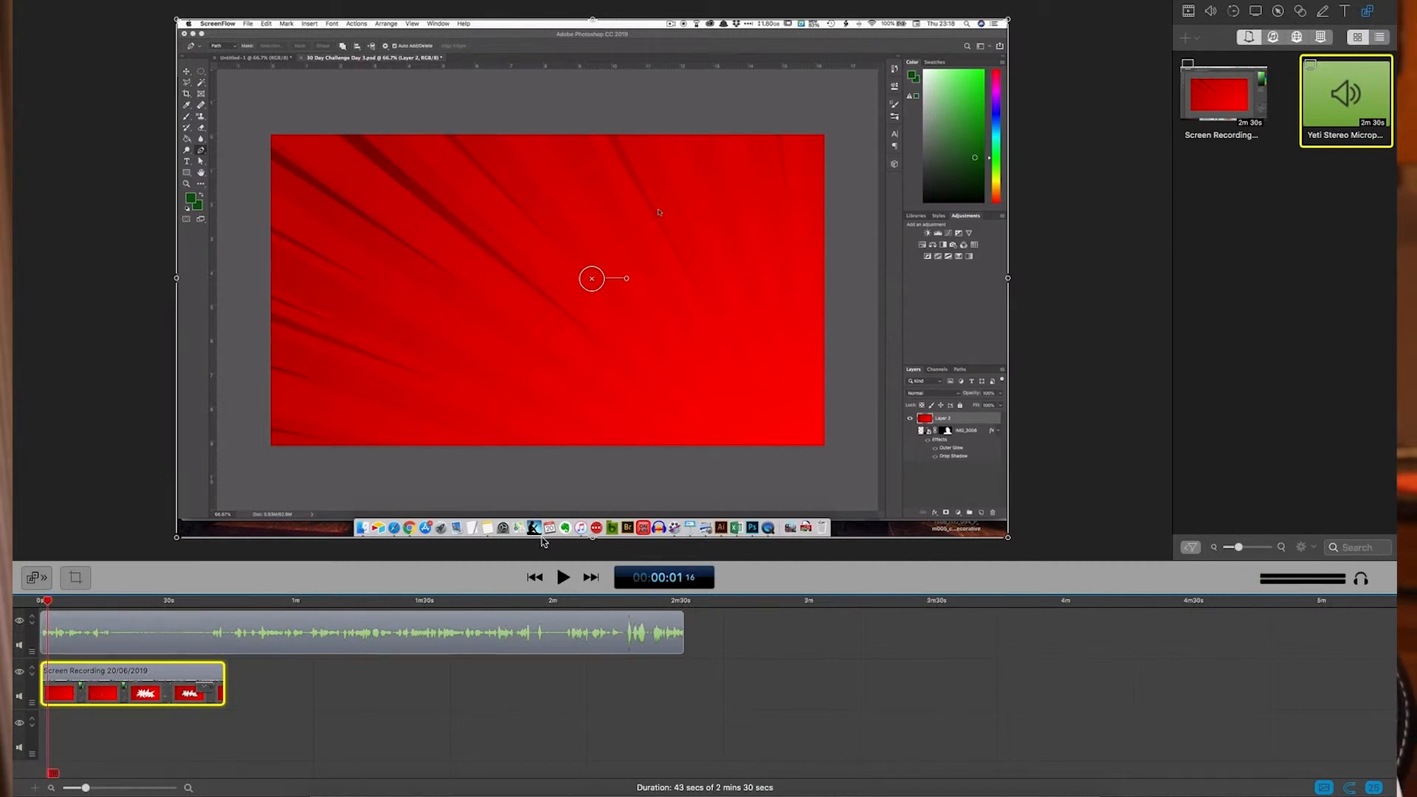
{"action": "key", "text": "XF86AudioMute"}
{"action": "left_click", "coordinate": [563, 577]}
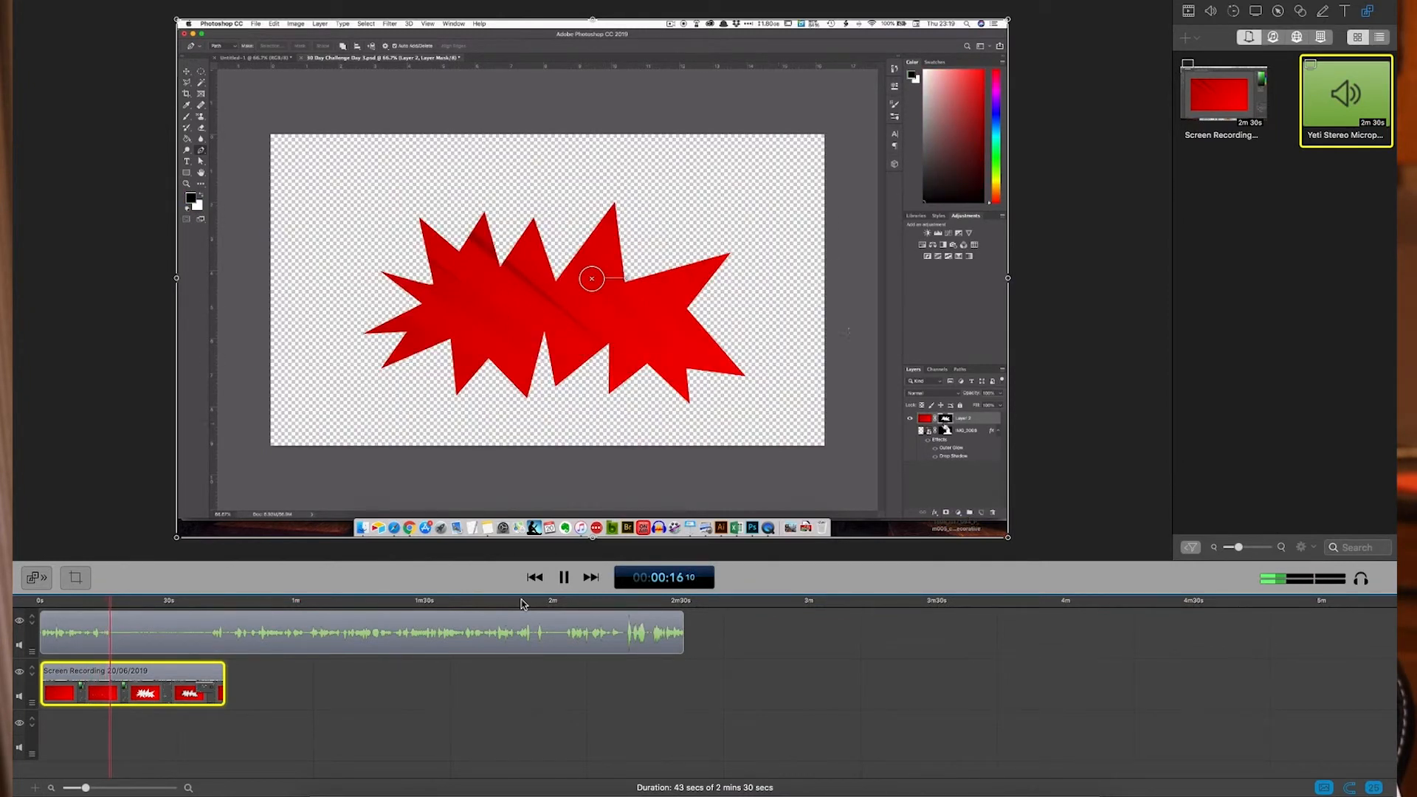
{"action": "left_click", "coordinate": [566, 579]}
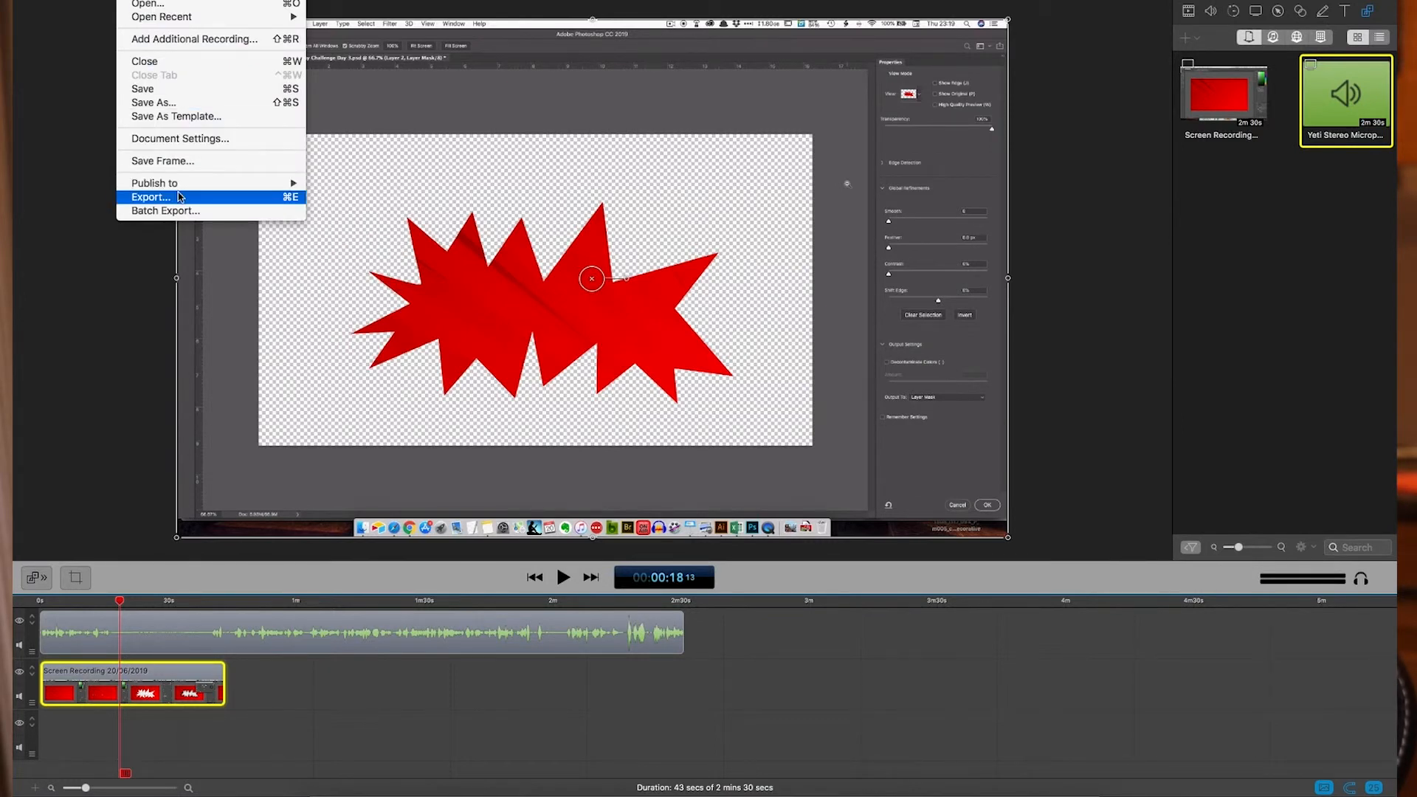
{"action": "left_click", "coordinate": [306, 306]}
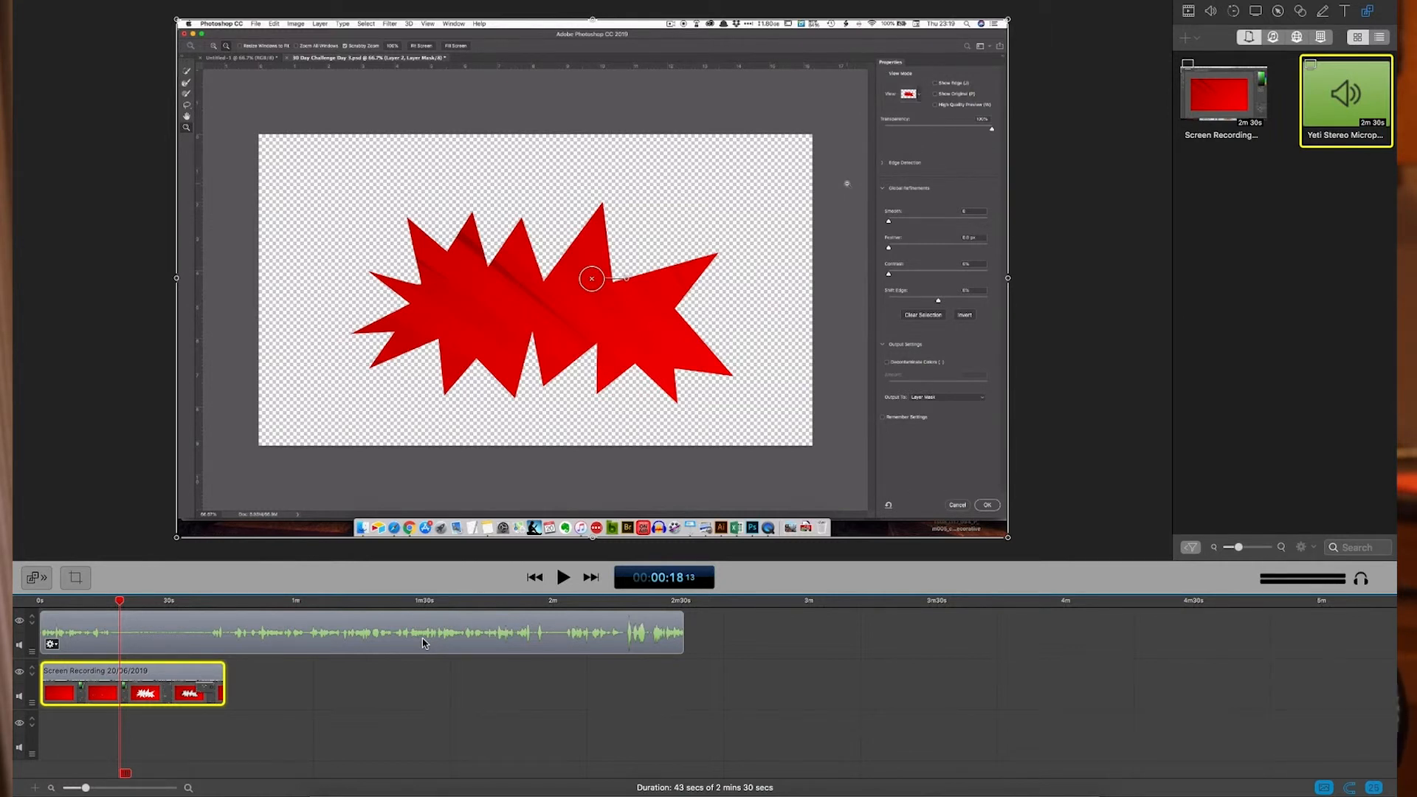
Select the Yeti Stereo Microphone clip and move the playhead to 00:00:15 23
{"action": "left_click", "coordinate": [143, 639]}
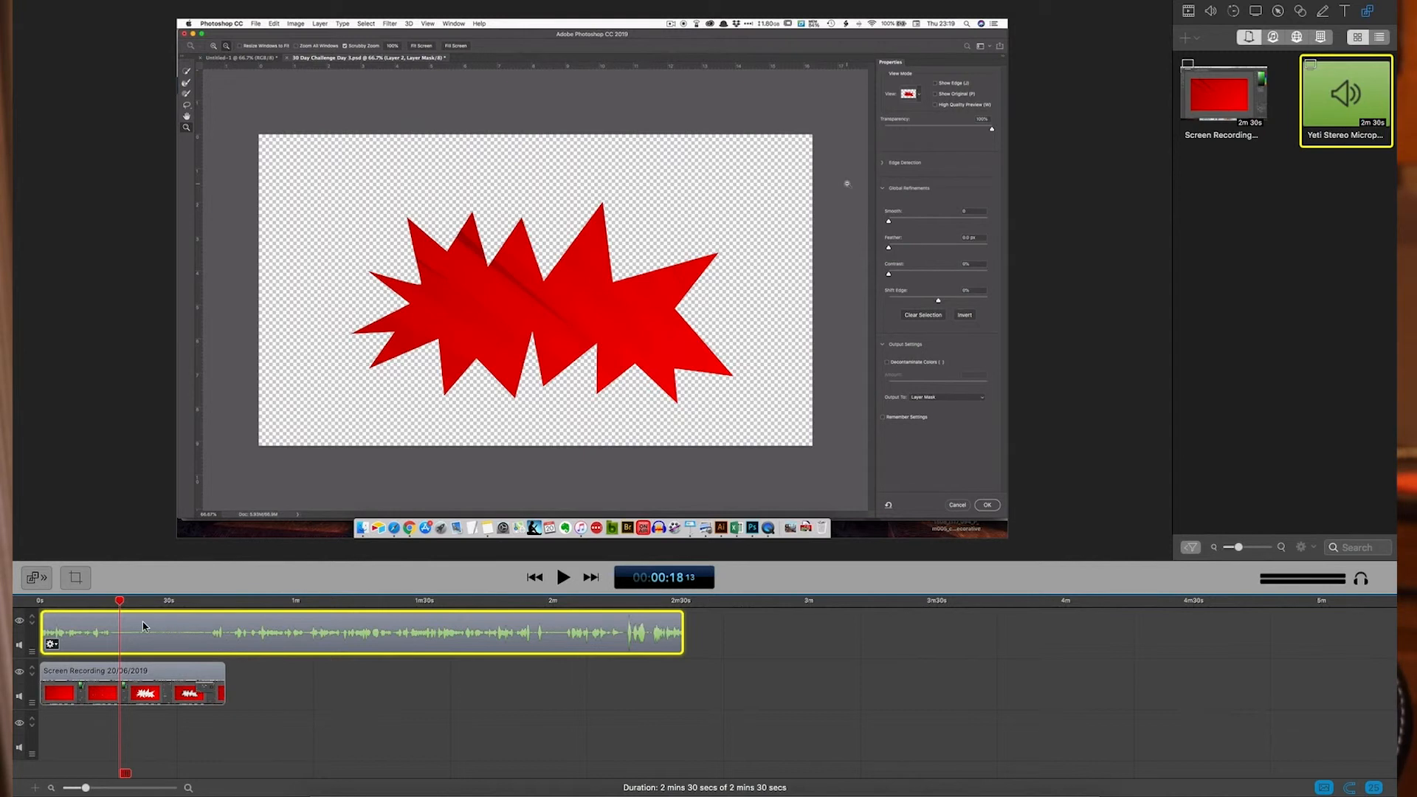
{"action": "left_click_drag", "start_coordinate": [119, 607], "coordinate": [108, 607]}
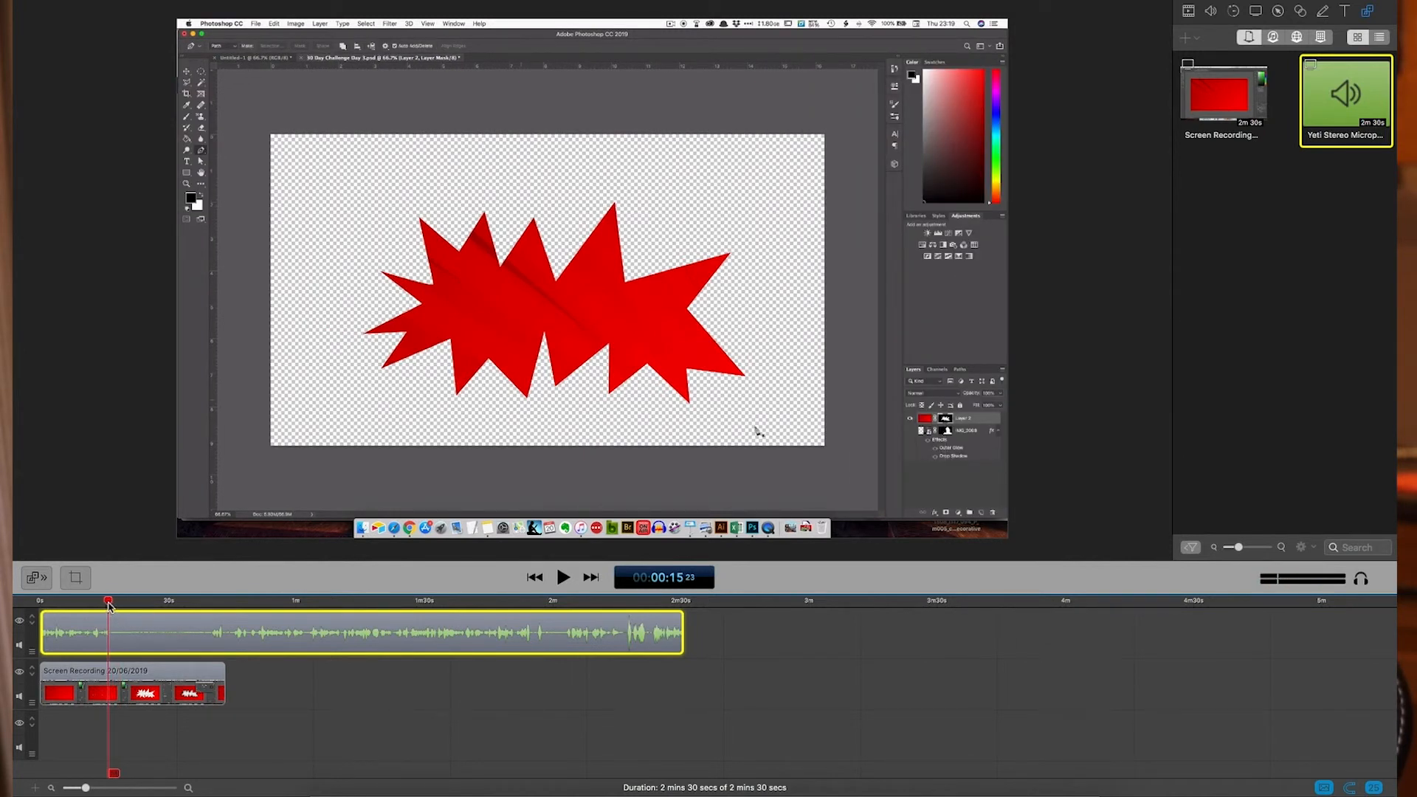